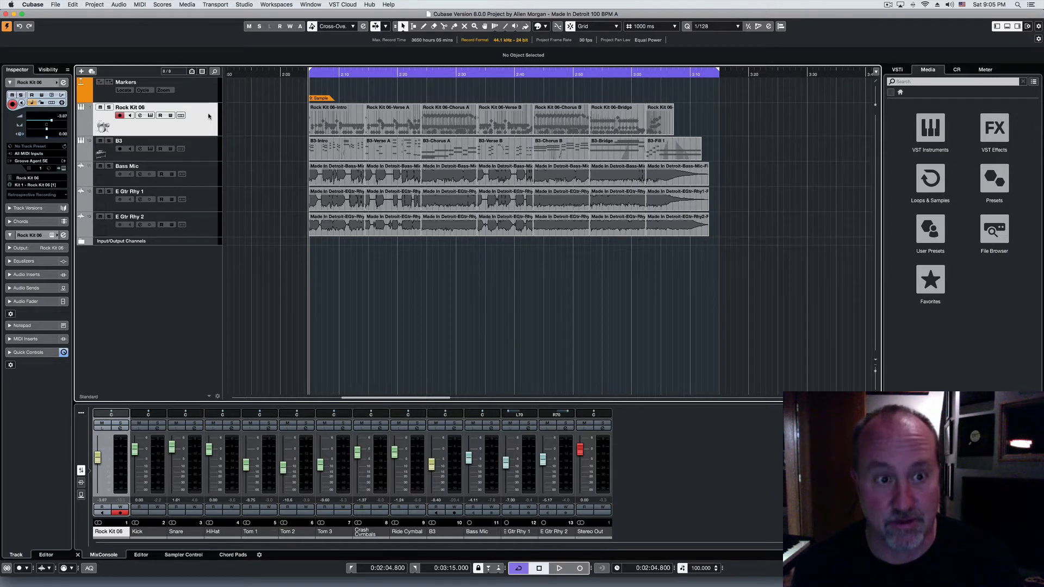
Step: Play the song's intro from the left locator, stop playback and return to the left locator
key("space")
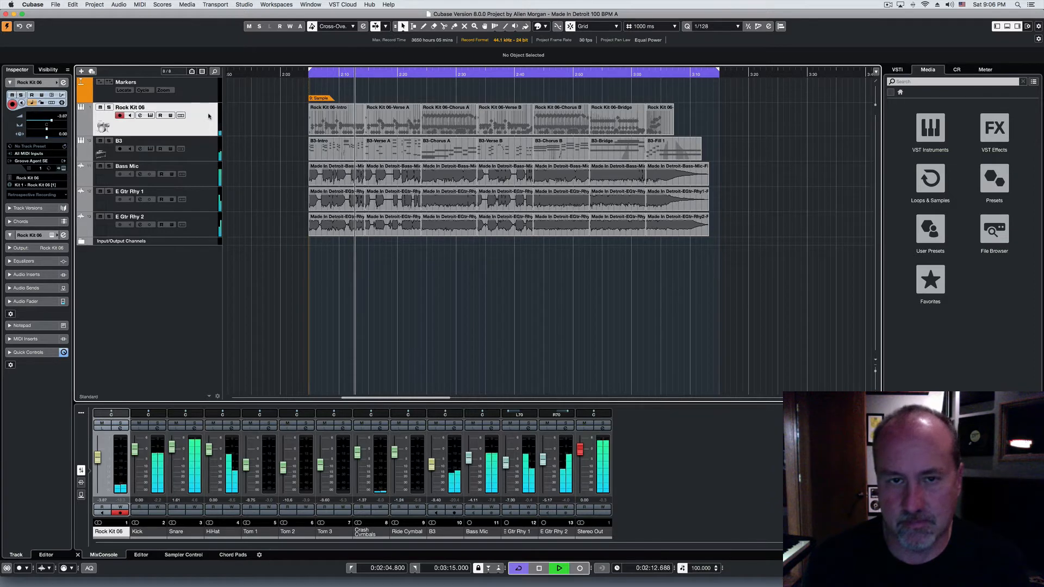
key("space")
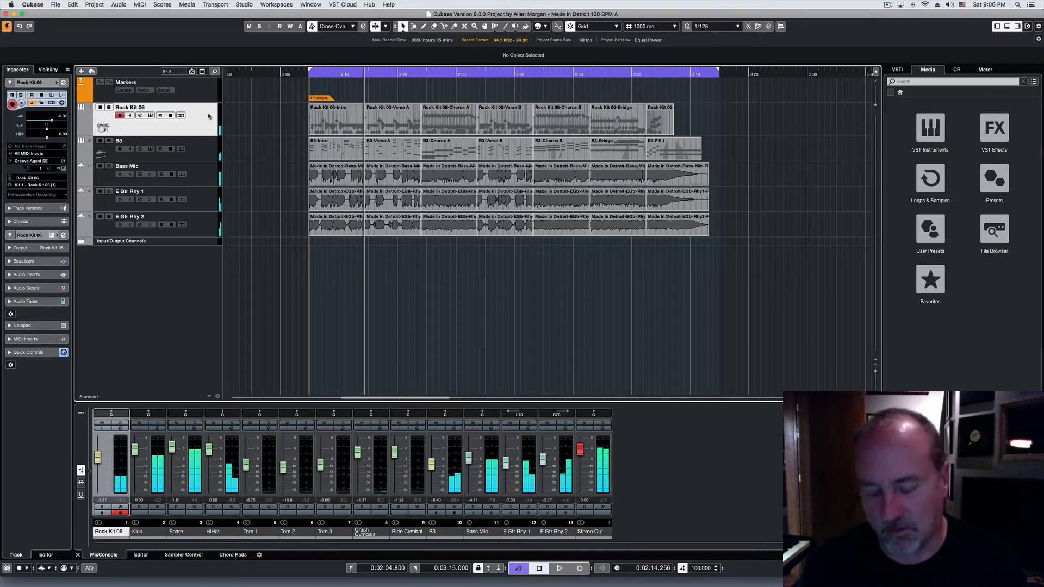
key("KP_1")
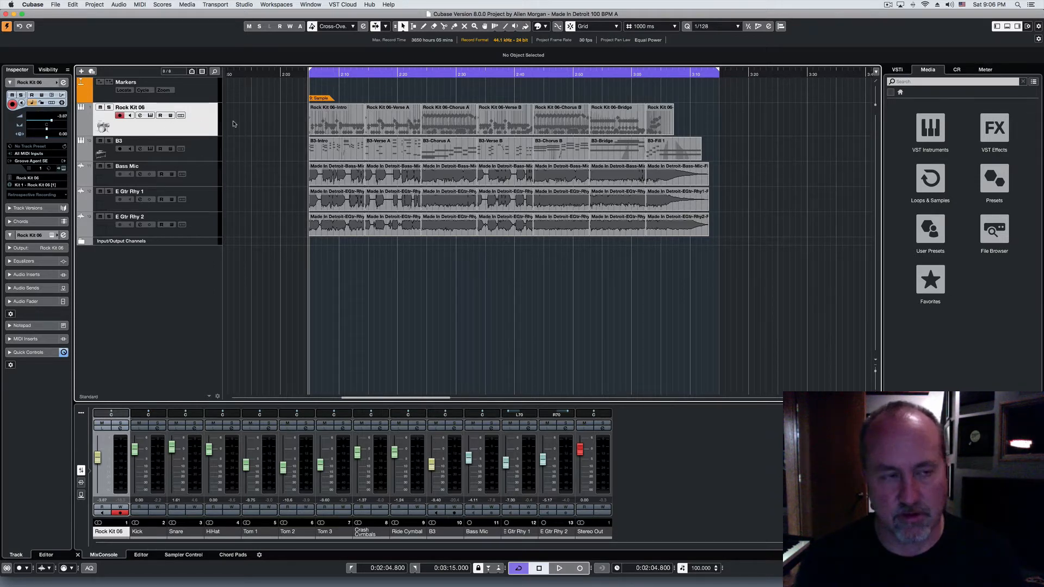
Step: Open the Rock Kit 06 instrument, check its output activation options and close the instrument window
left_click(63, 168)
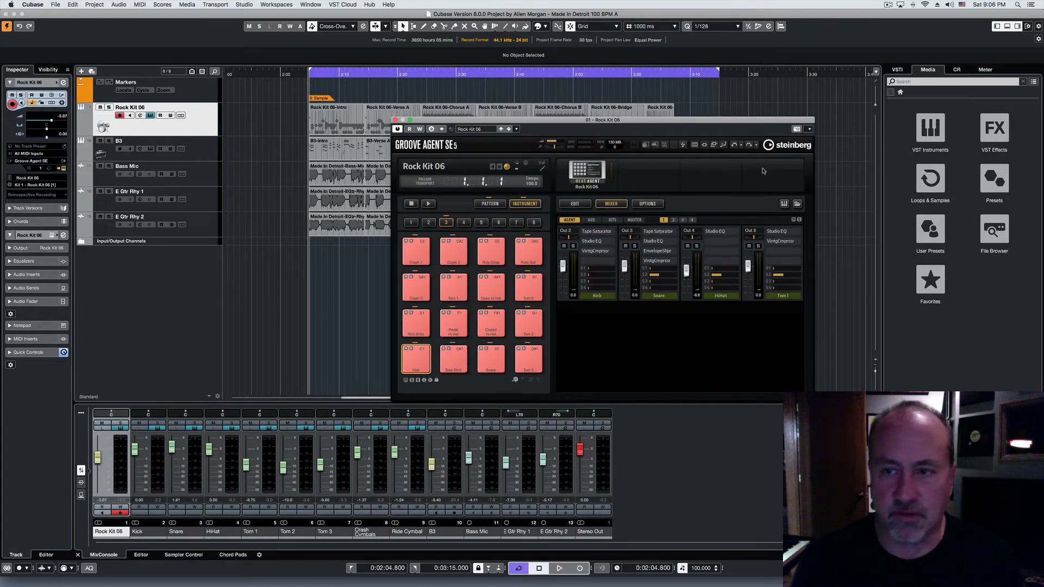
left_click(809, 129)
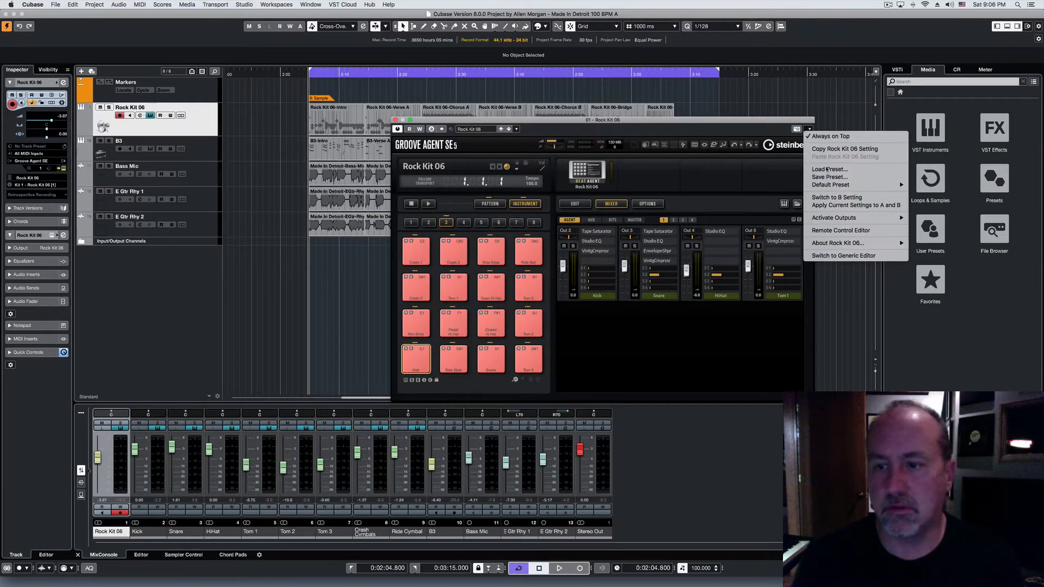
mouse_move(870, 218)
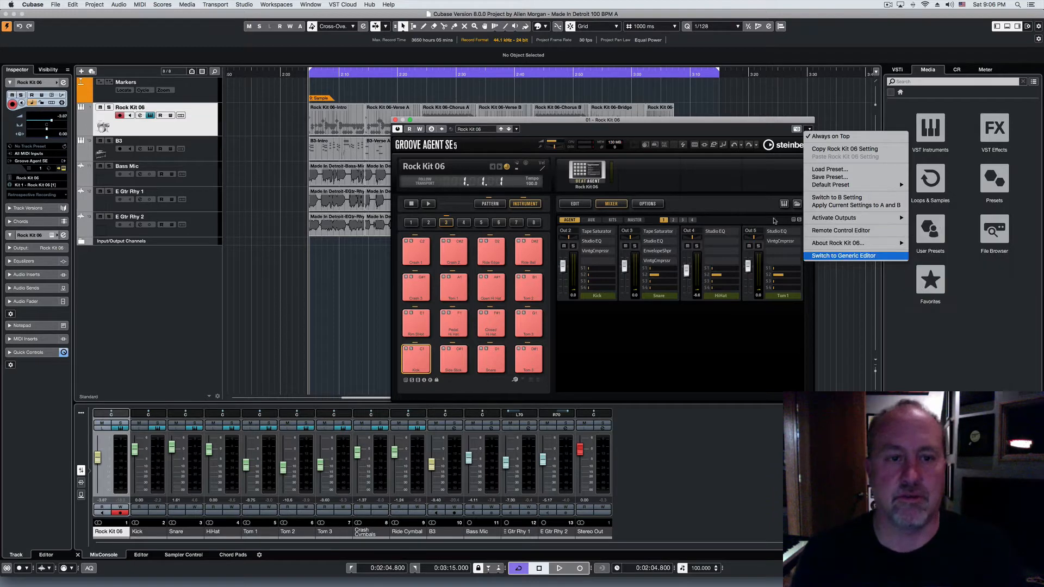
left_click(395, 120)
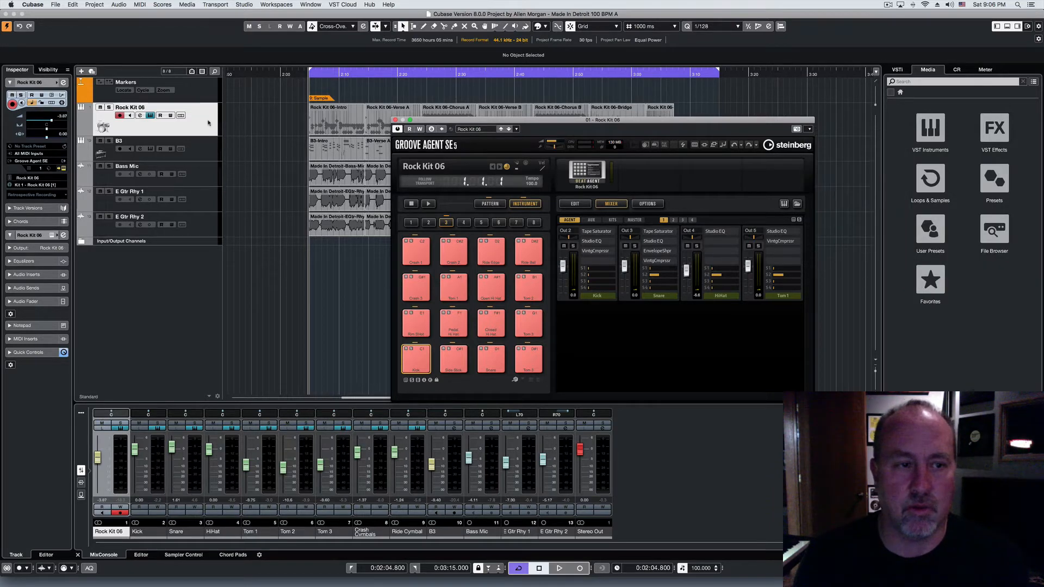
left_click(395, 120)
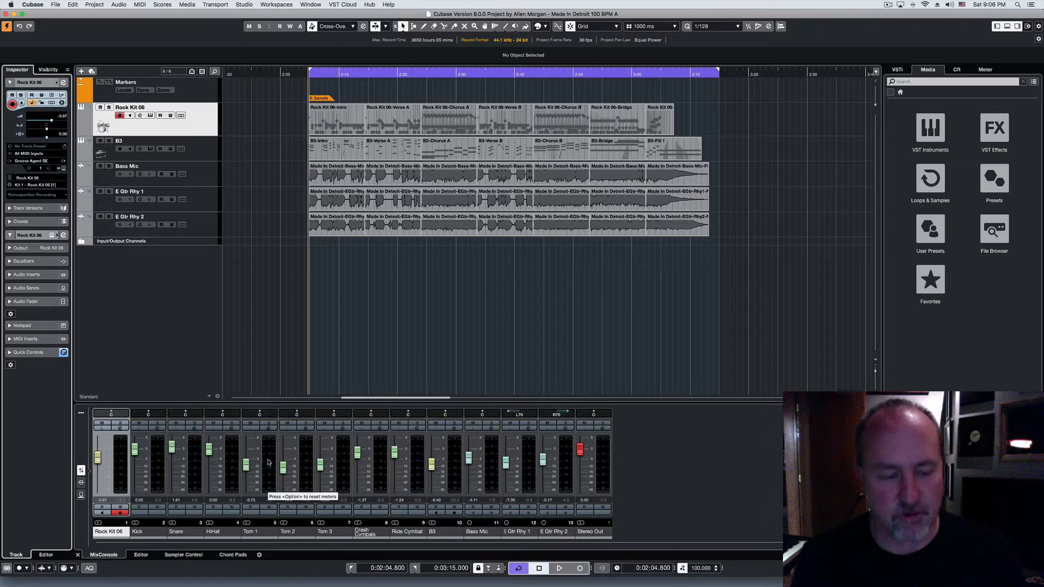
Step: Select the mixer channels from Rock Kit 06 through Ride Cymbal and add a VCA track named "weird"
left_click(123, 469)
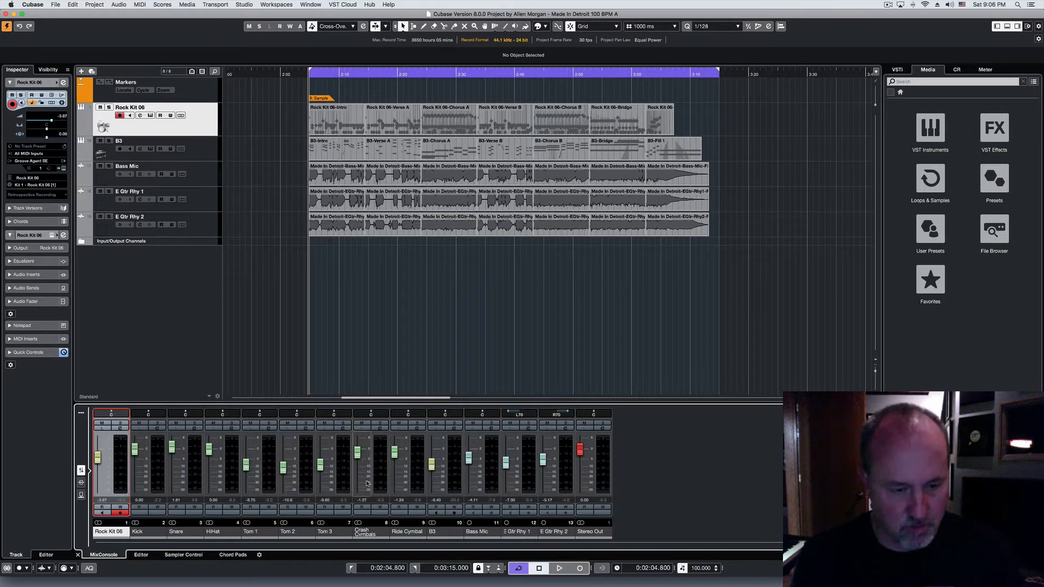
left_click(403, 481)
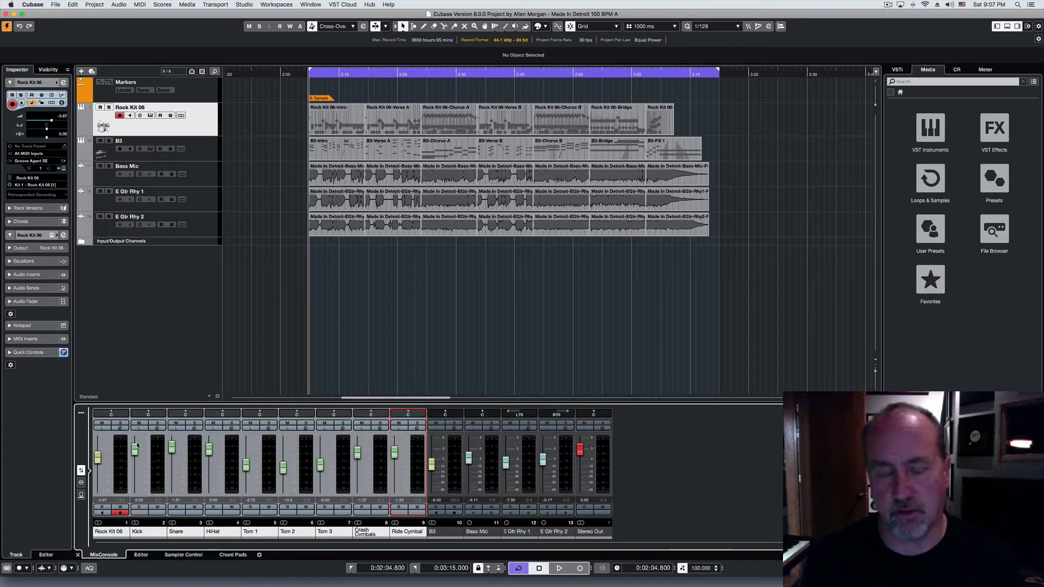
left_click(121, 466)
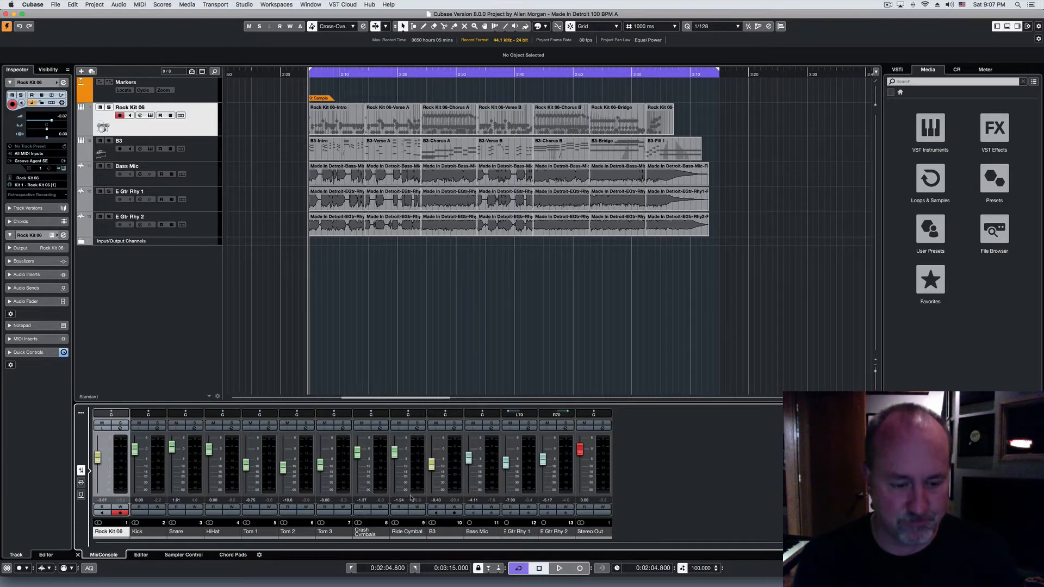
left_click(418, 458)
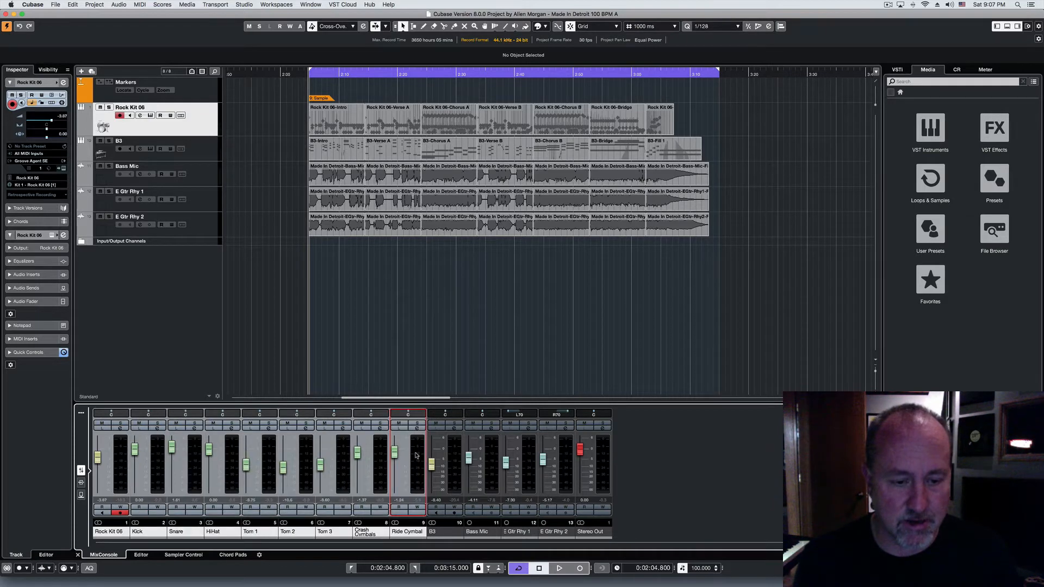
right_click(340, 443)
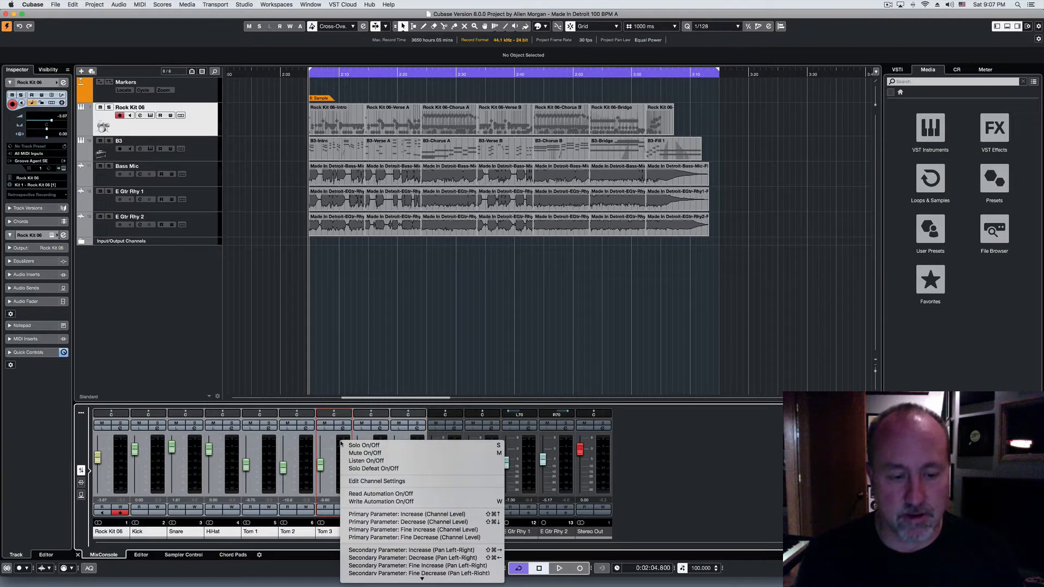
scroll(359, 451, "down", 5)
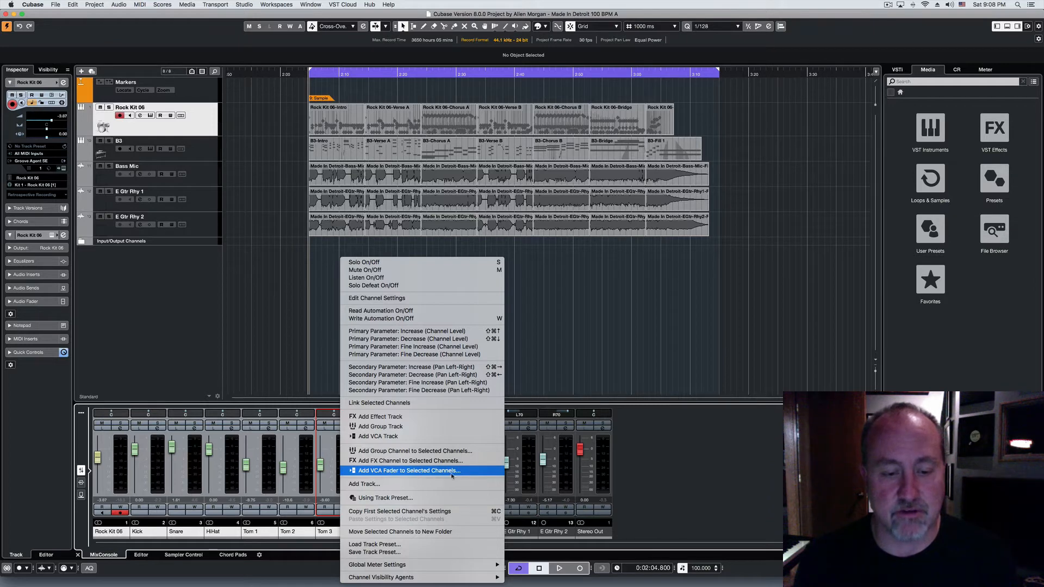
left_click(392, 438)
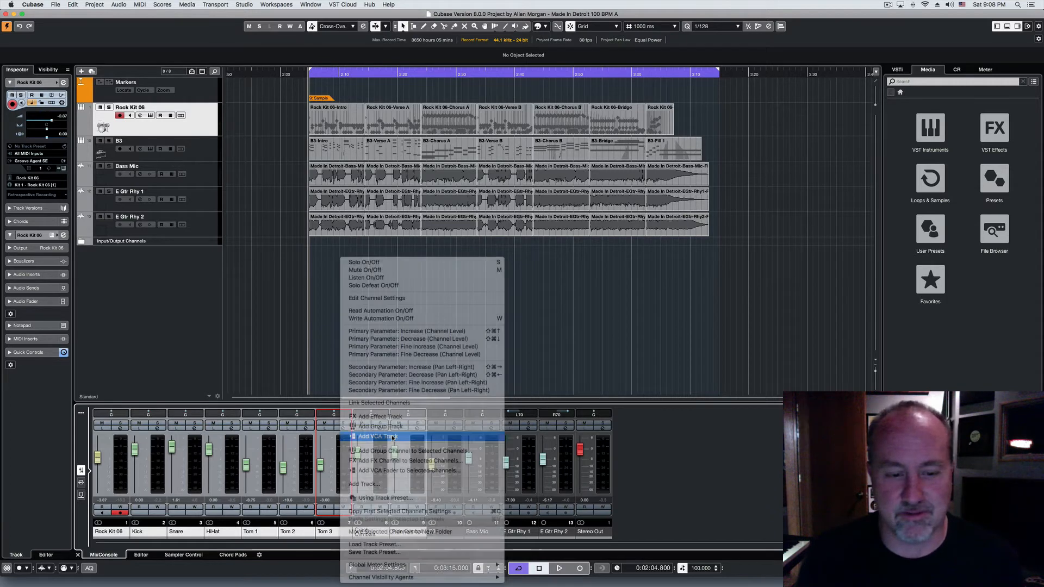
type("weird")
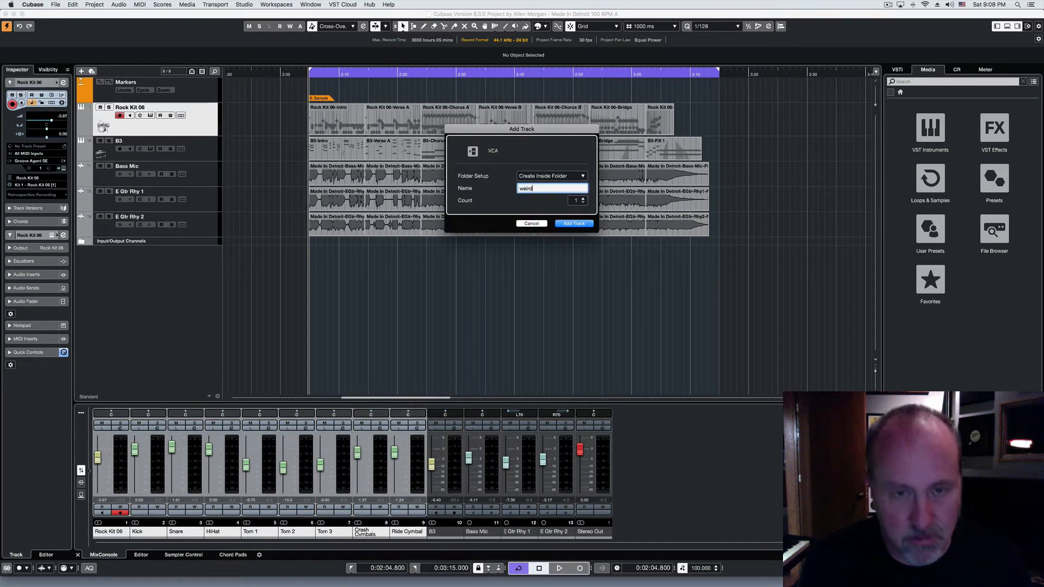
key("Return")
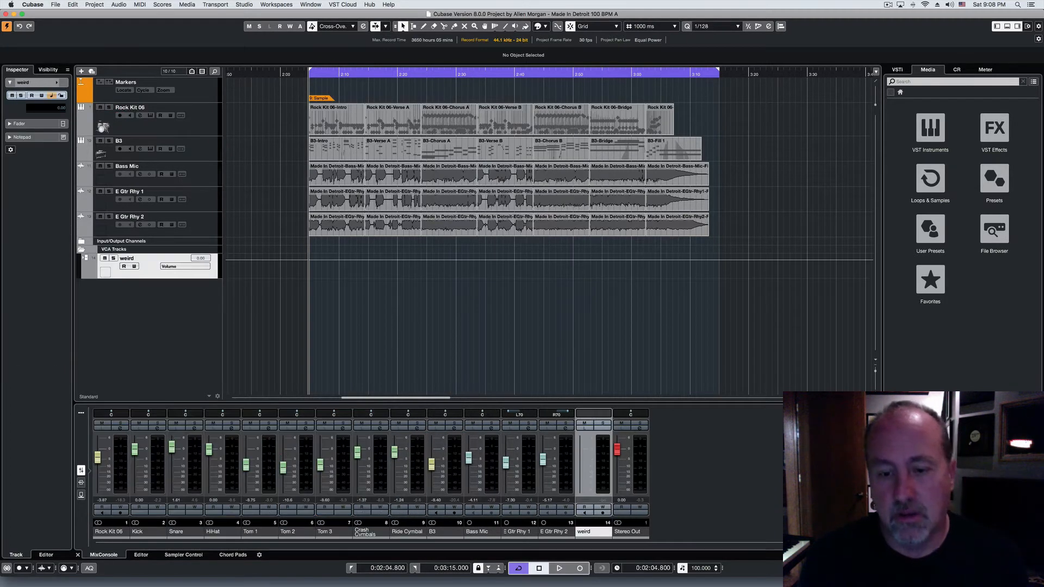
Step: Delete the "weird" VCA track
left_click(590, 460)
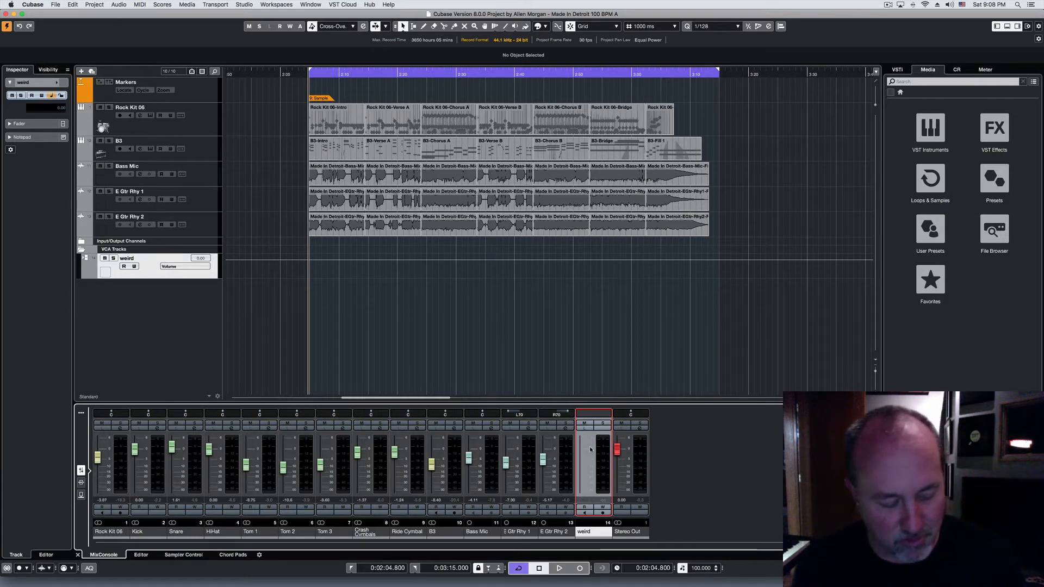
key("Delete")
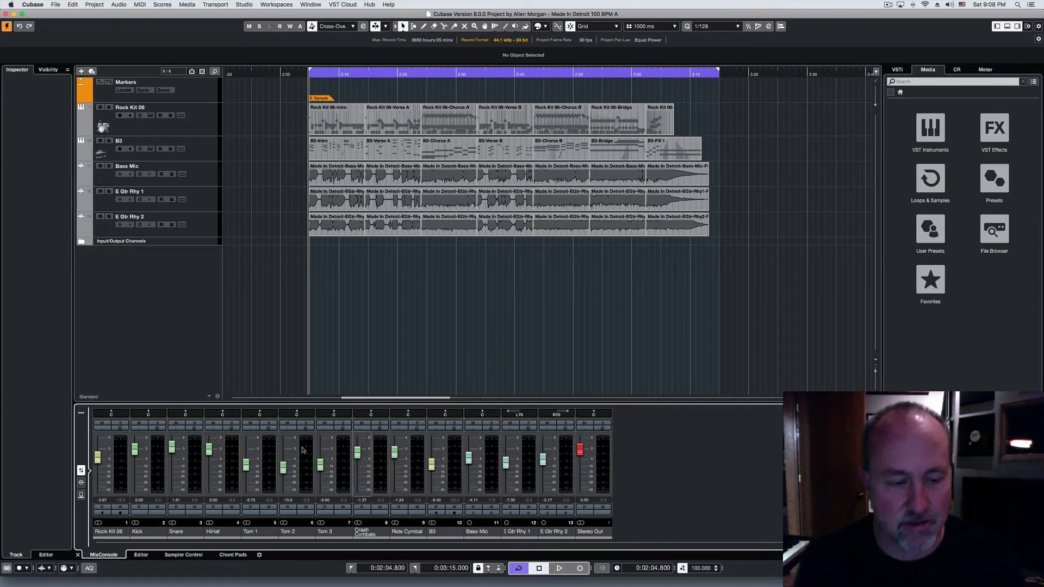
Step: Select the channels from Rock Kit 06 through Ride Cymbal and add a VCA fader to the selected channels
left_click(122, 447)
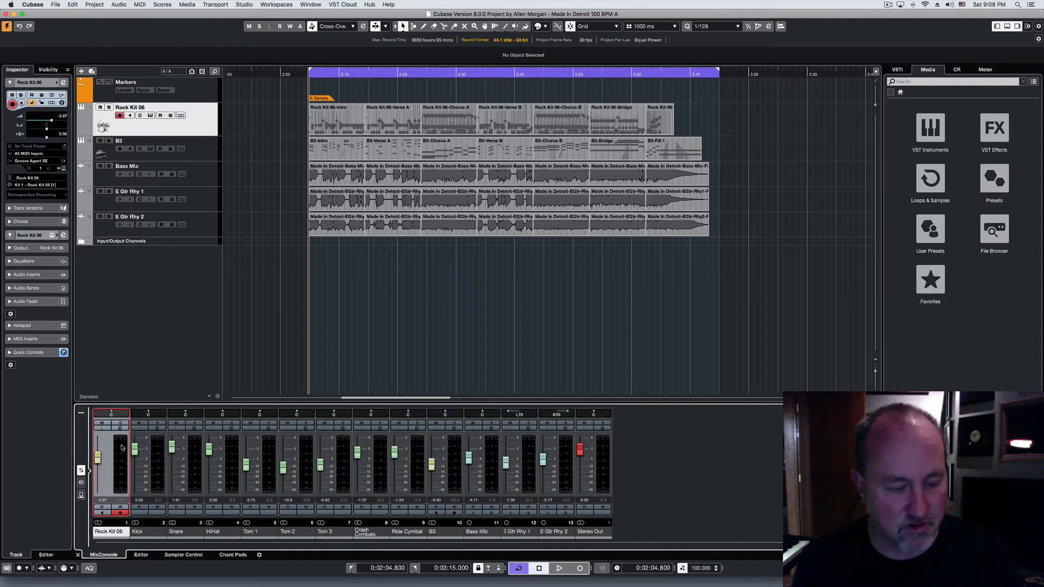
left_click(419, 467, "shift")
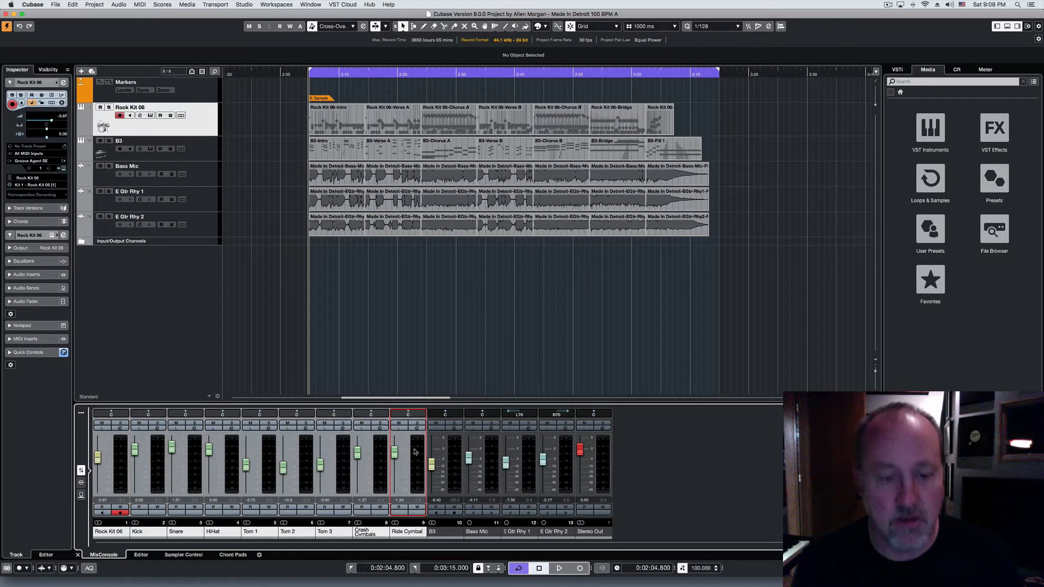
right_click(415, 452)
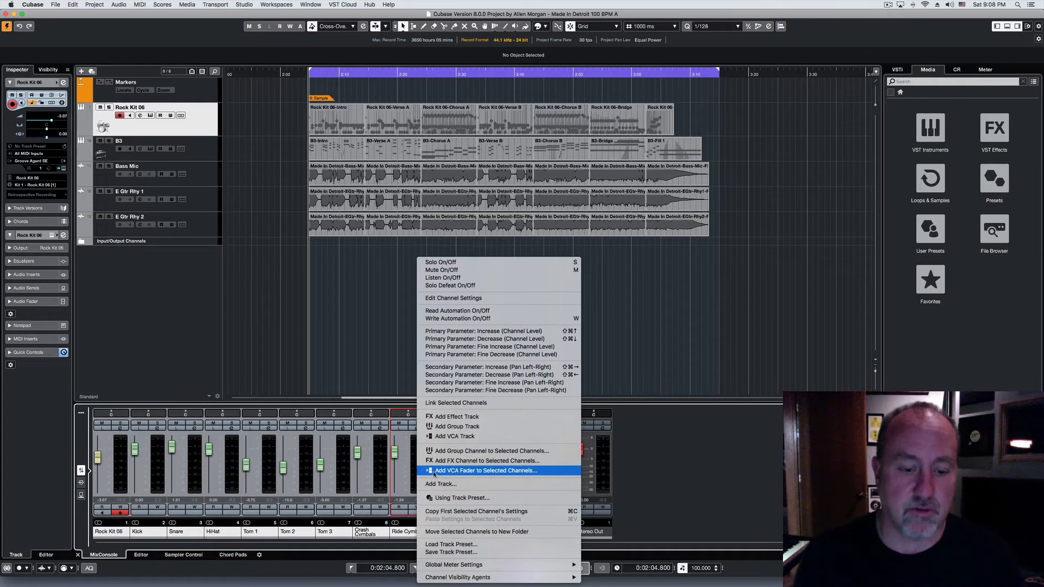
left_click(520, 472)
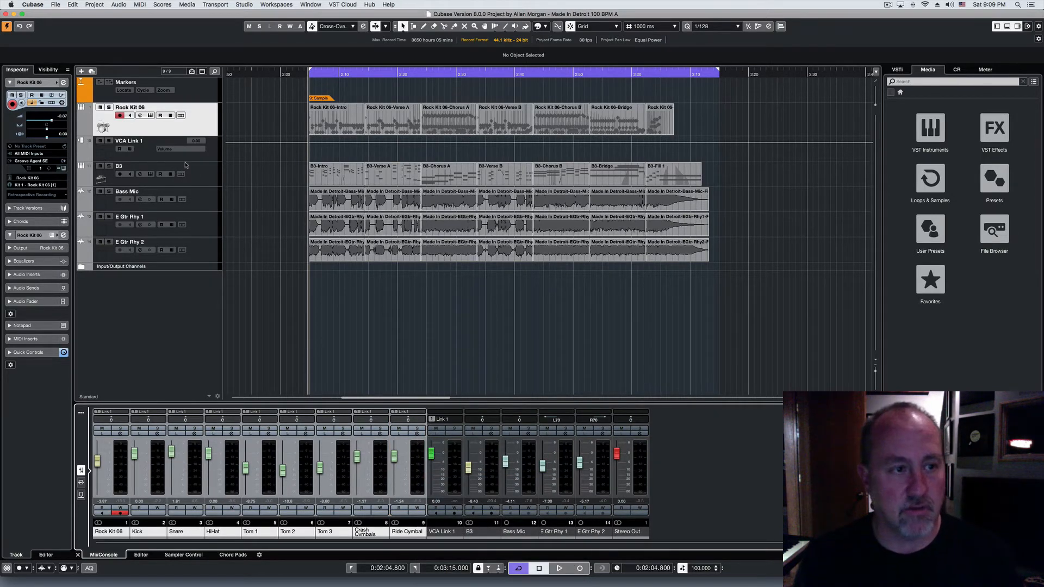
Step: Select the drum VCA channel, move its fader down to about -3.17 dB, up to the maximum, and back to about -0.15 dB
left_click(151, 158)
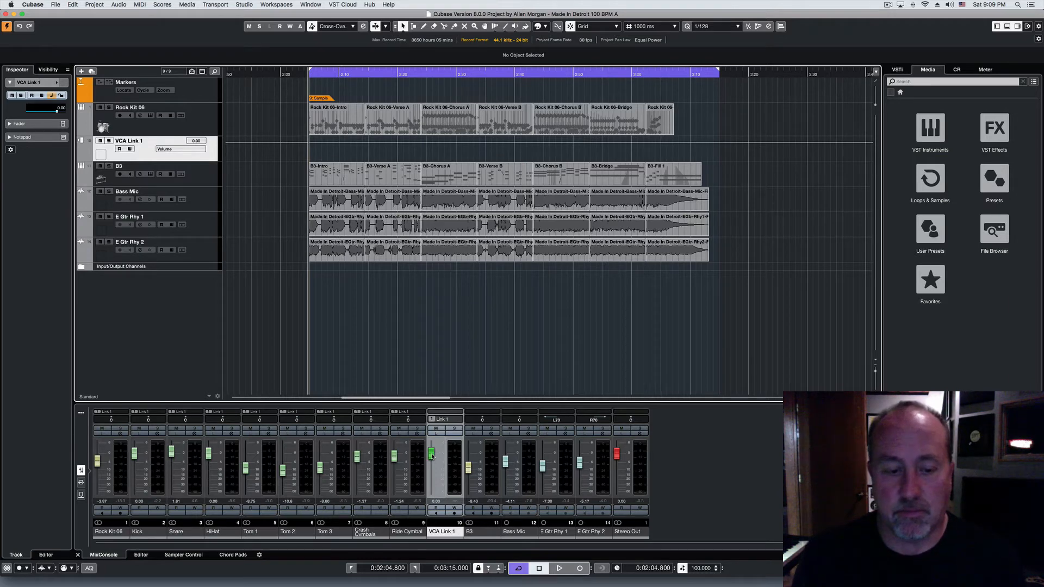
mouse_move(432, 455)
left_mouse_down()
mouse_move(431, 481)
mouse_move(428, 463)
left_mouse_up()
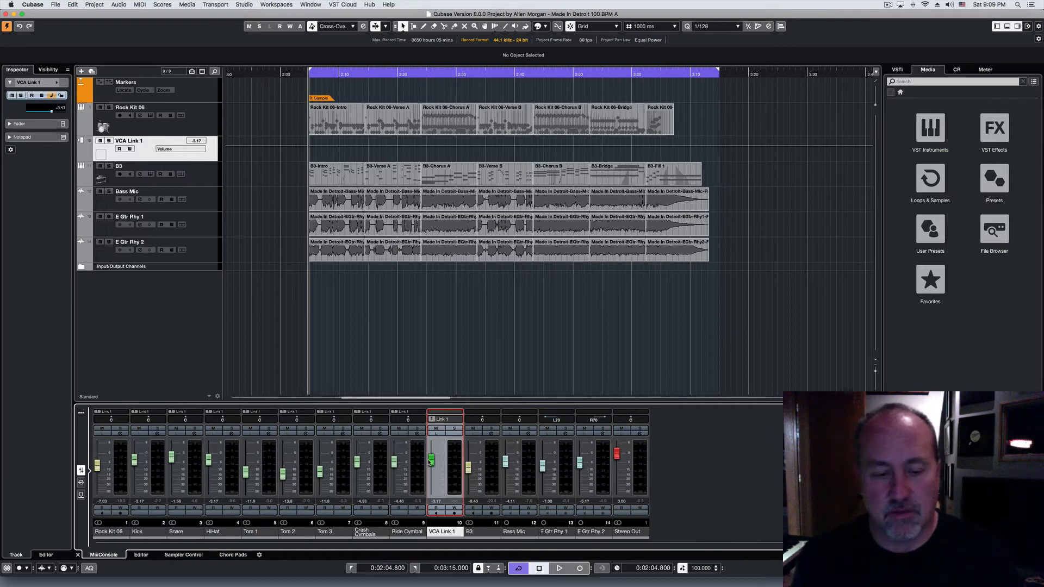
left_click_drag(431, 461, 422, 350)
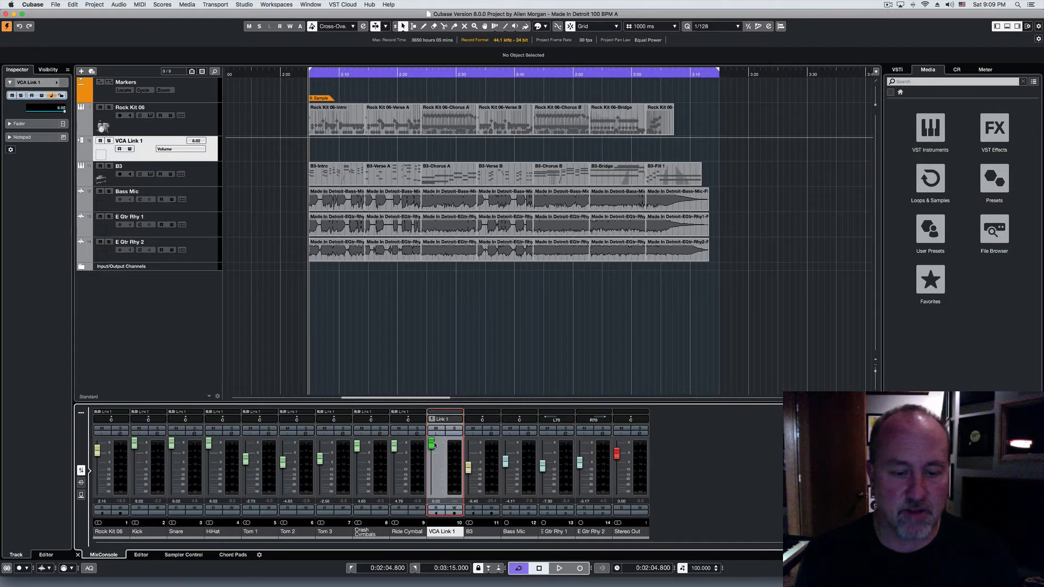
mouse_move(434, 444)
left_mouse_down()
mouse_move(432, 474)
mouse_move(433, 456)
left_mouse_up()
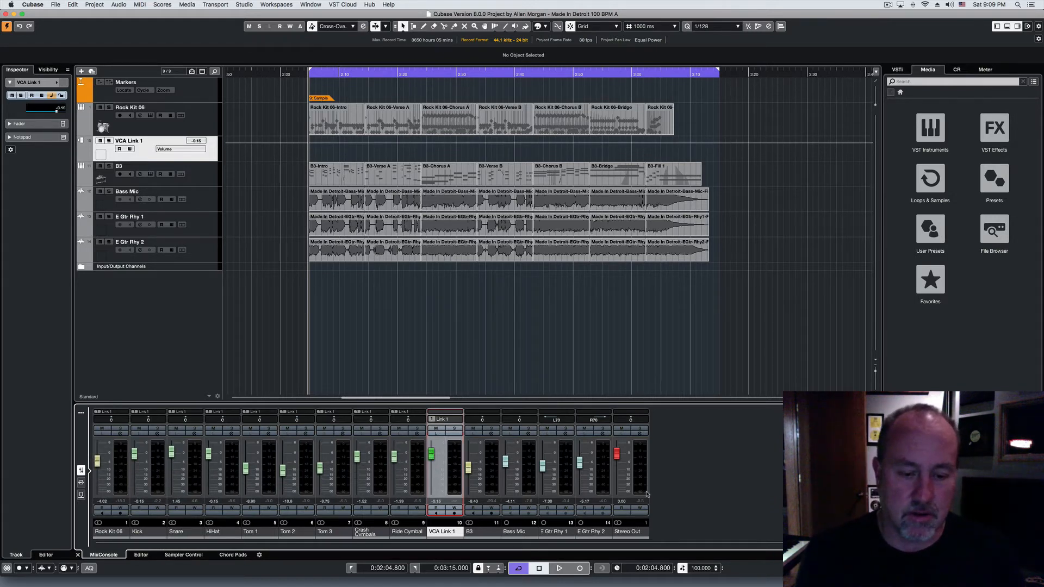
Step: During playback, pull the drum VCA fader all the way down and raise it back to about -1.83 dB
key("space")
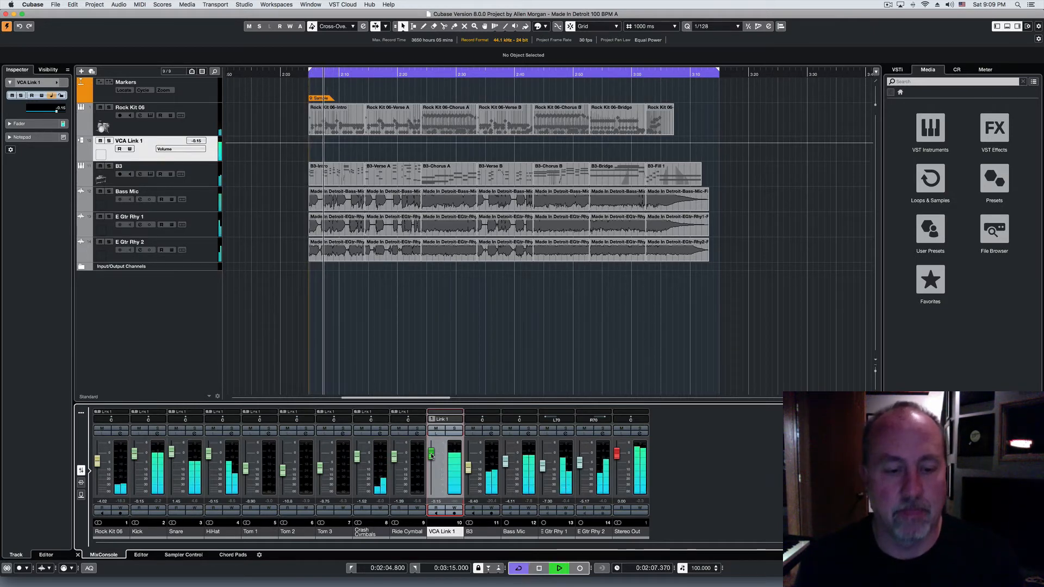
left_click_drag(431, 454, 428, 501)
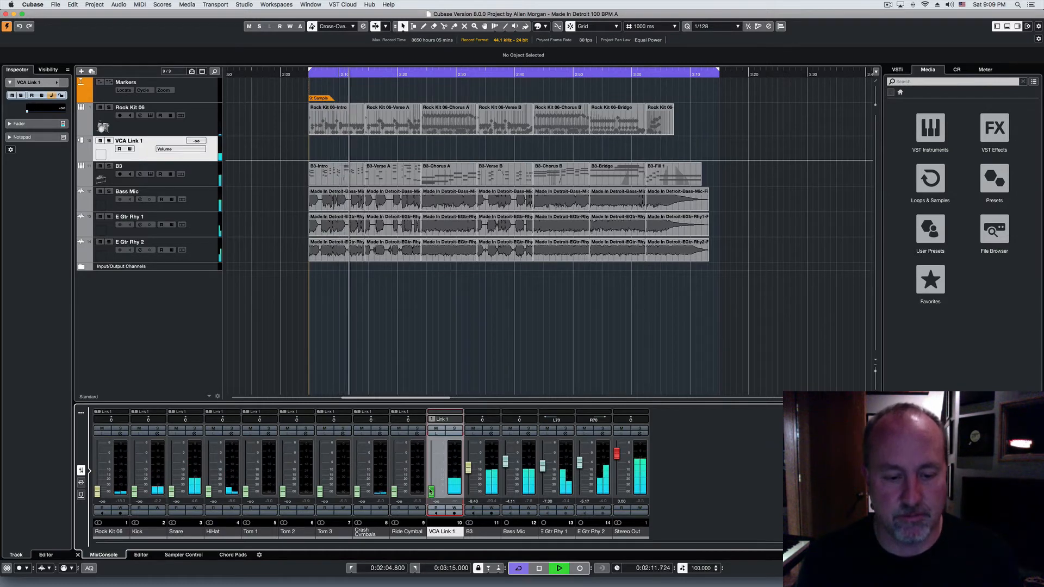
left_click_drag(428, 503, 433, 457)
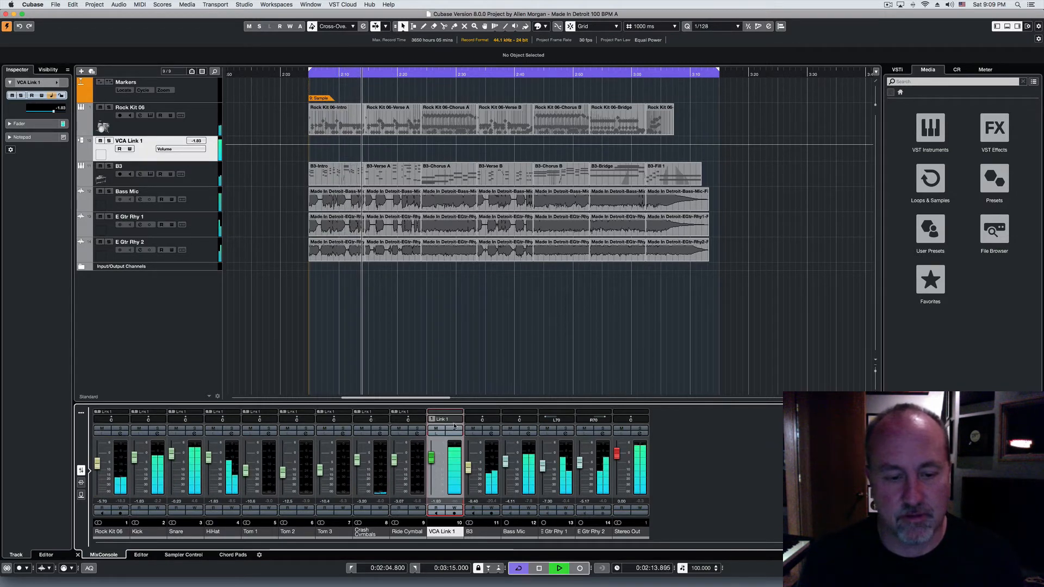
Step: Try out solo and mute on the drum VCA channel and turn both off again
left_click(456, 430)
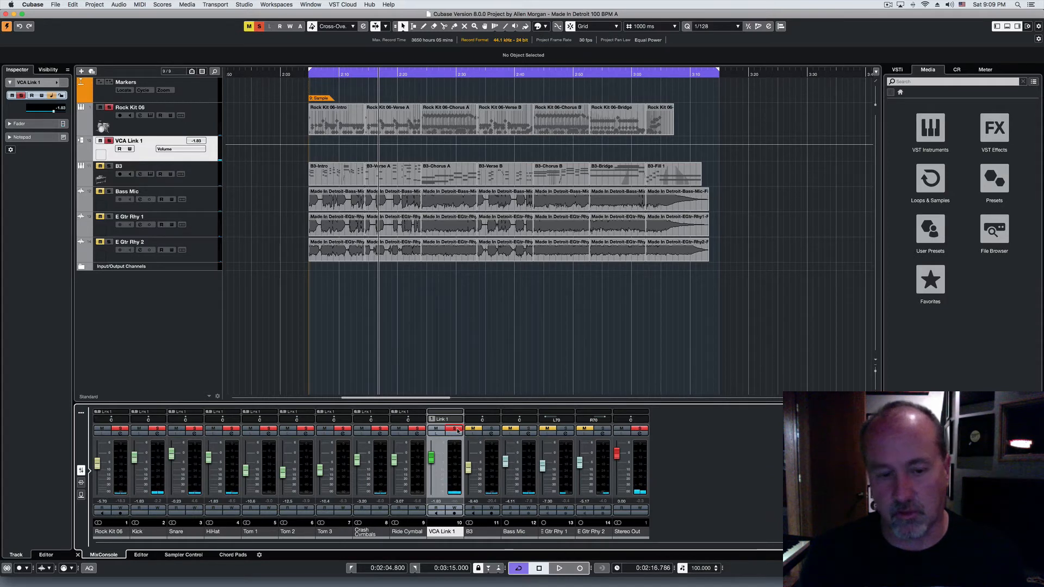
left_click(455, 429)
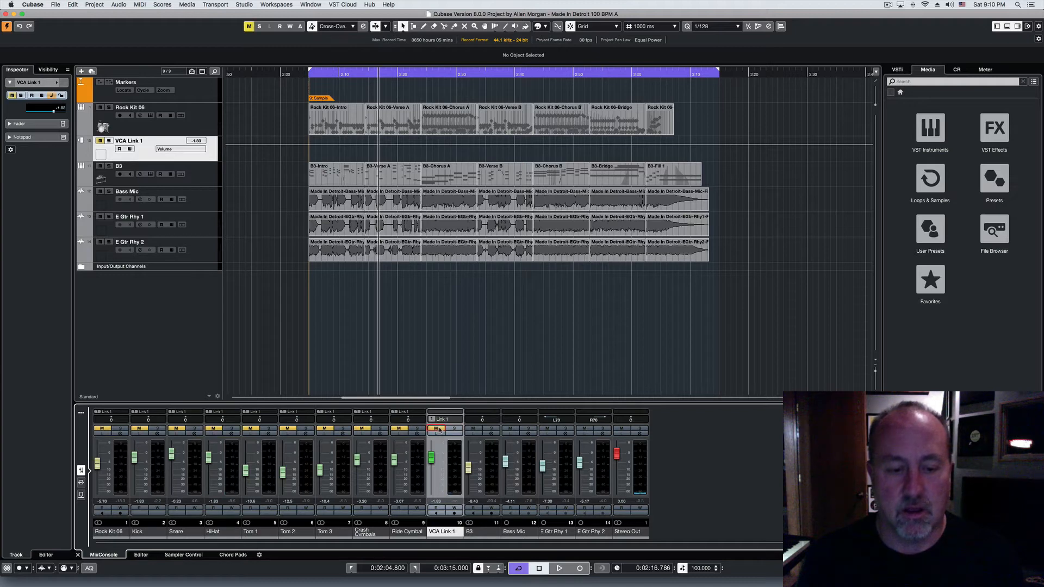
left_click(455, 430)
left_click(436, 429)
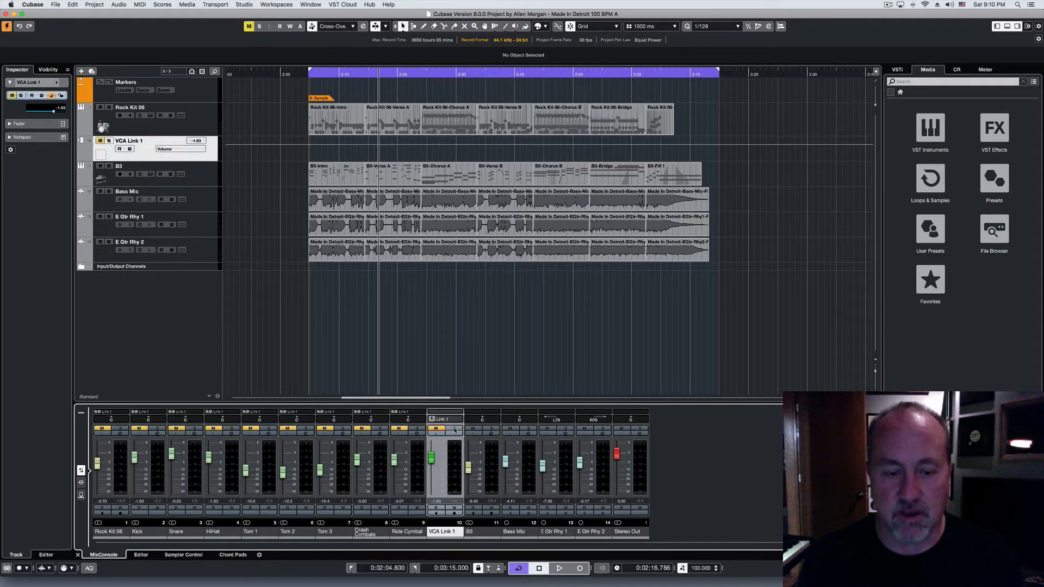
left_click(455, 429)
left_click(439, 433)
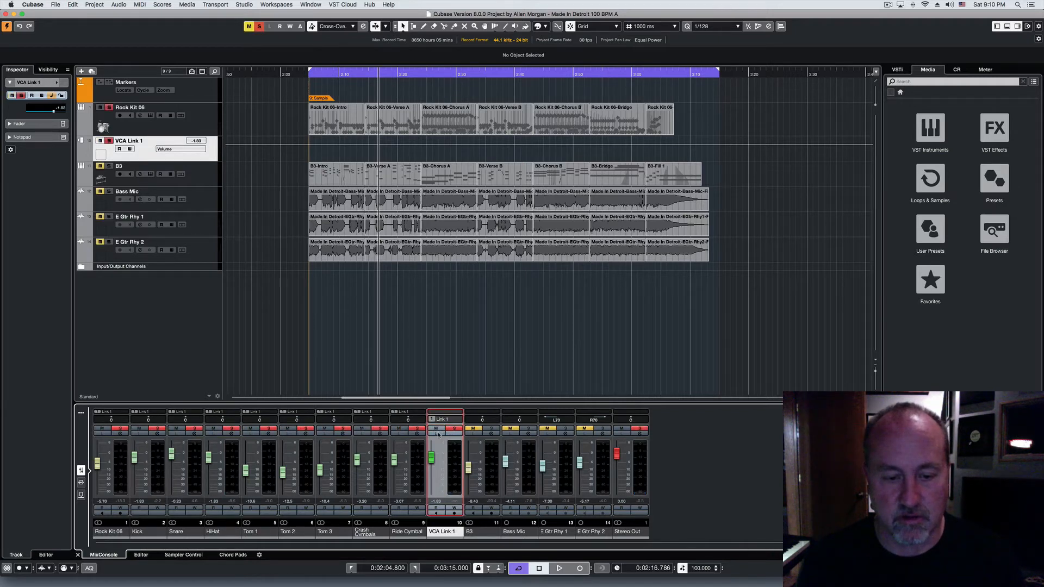
left_click(437, 429)
left_click(437, 430)
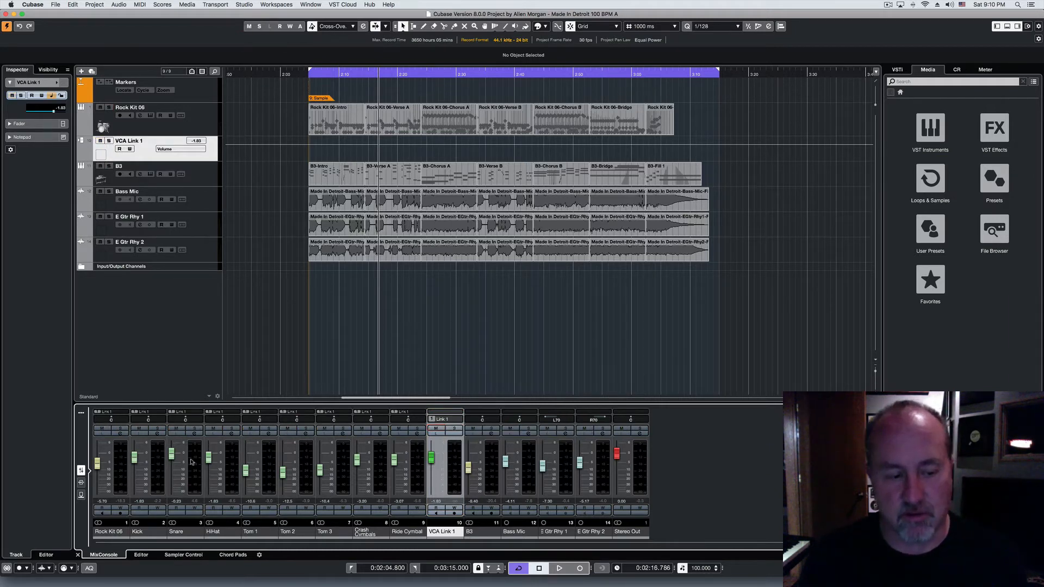
Step: Move the HiHat and drum VCA faders up and down in turn, leaving the VCA at about -4.10 dB, and switch the HiHat's solo on and off
mouse_move(209, 465)
left_mouse_down()
mouse_move(210, 476)
mouse_move(212, 446)
mouse_move(209, 479)
left_mouse_up()
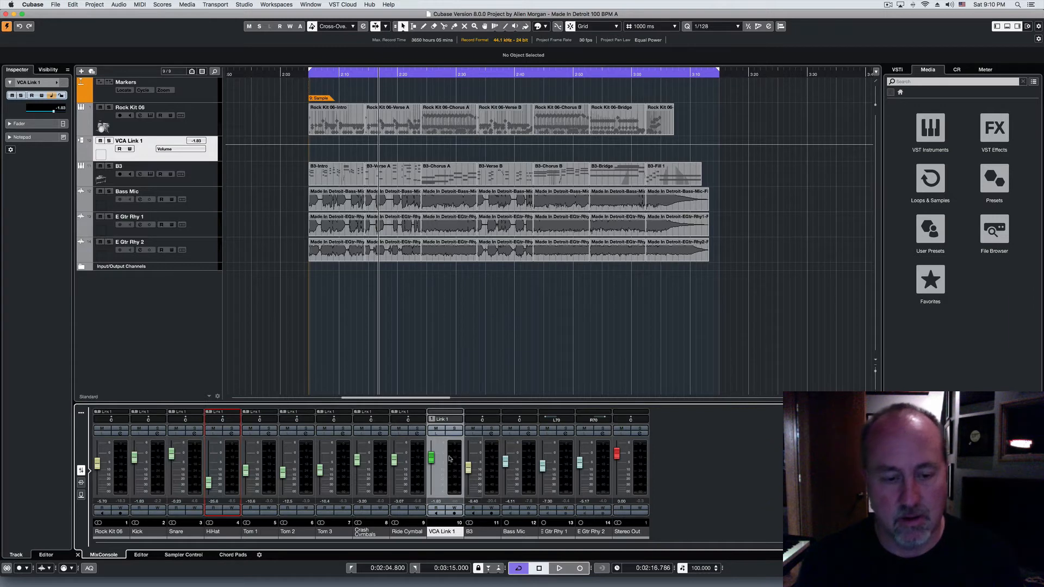
left_click_drag(431, 457, 432, 452)
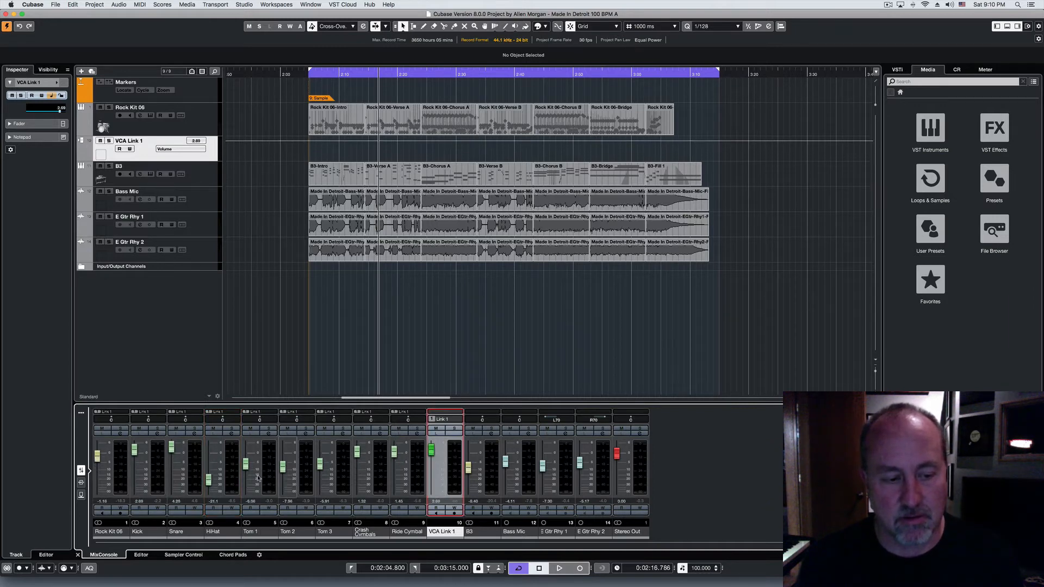
left_click_drag(211, 482, 211, 448)
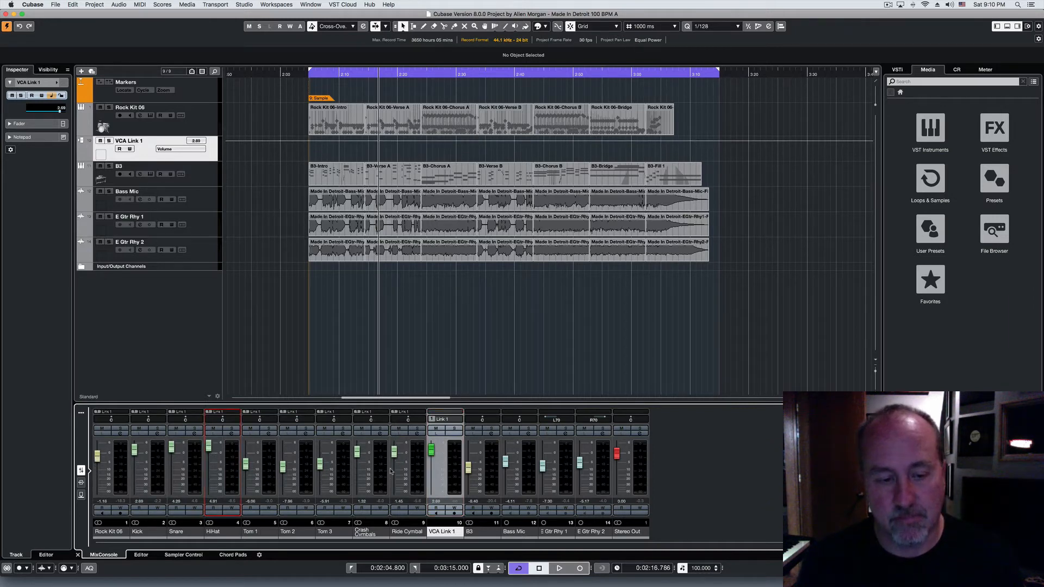
left_click_drag(431, 450, 431, 461)
left_click_drag(211, 459, 211, 451)
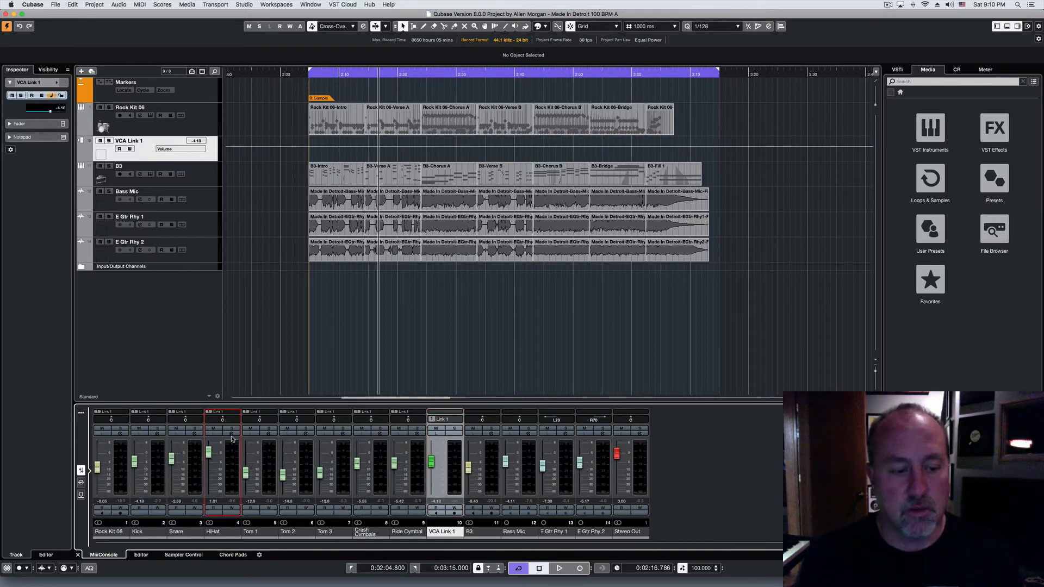
left_click(232, 429)
left_click(232, 429)
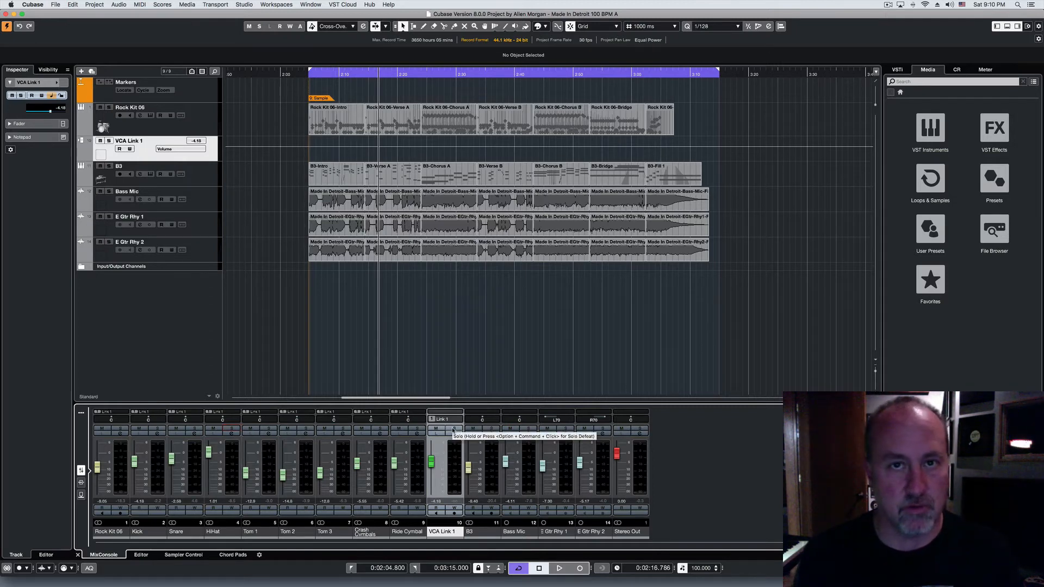
Step: During playback, solo the drum VCA, lower the HiHat fader slightly, and turn the VCA solo off
key("space")
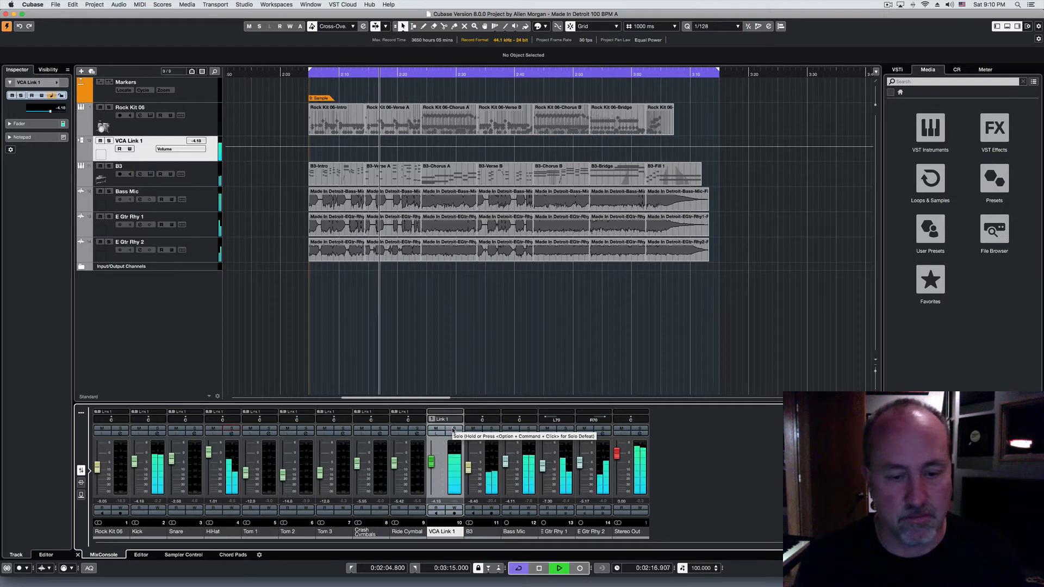
left_click(454, 430)
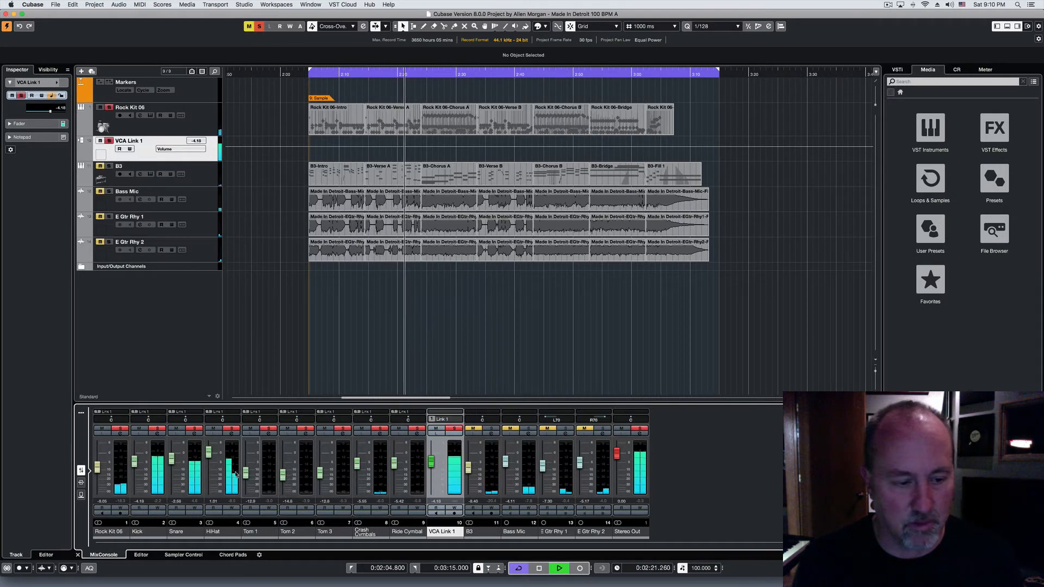
mouse_move(208, 452)
left_mouse_down()
mouse_move(209, 443)
mouse_move(210, 460)
left_mouse_up()
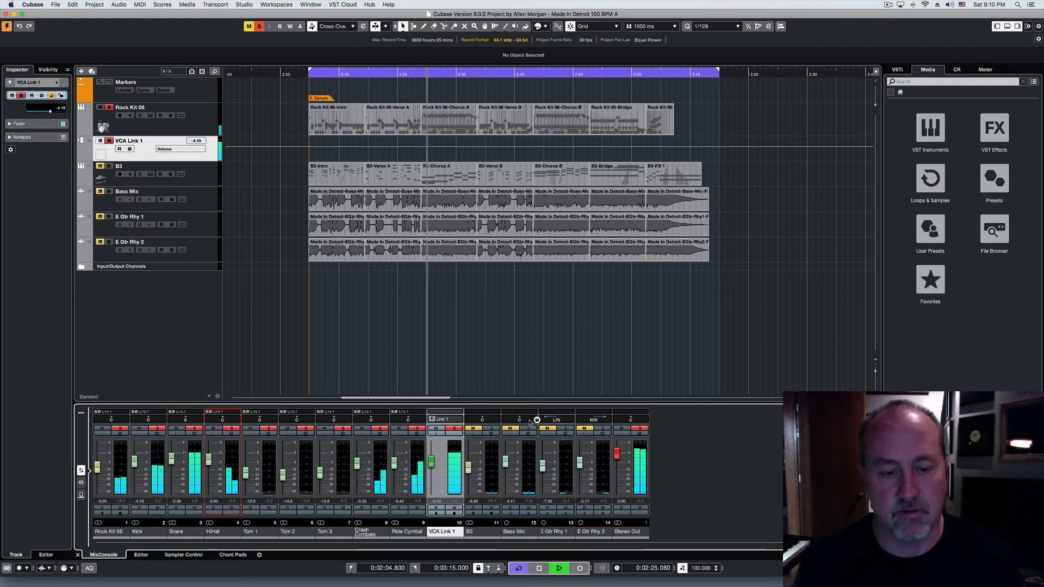
left_click(454, 429)
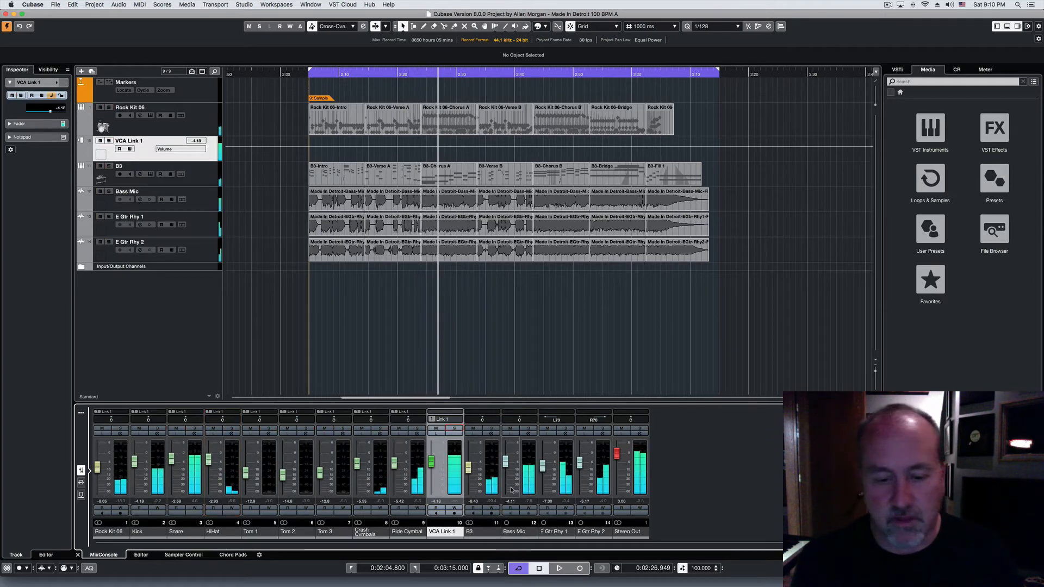
Step: Select the E Gtr Rhy 1 and E Gtr Rhy 2 channels and add a VCA fader to the selected channels
left_click(566, 454)
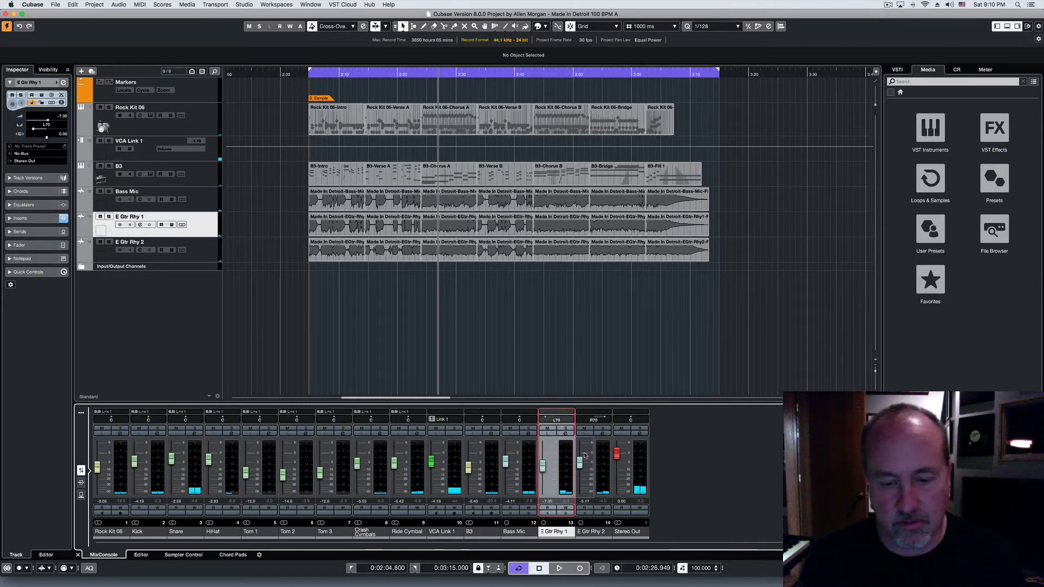
left_click(605, 451, "shift")
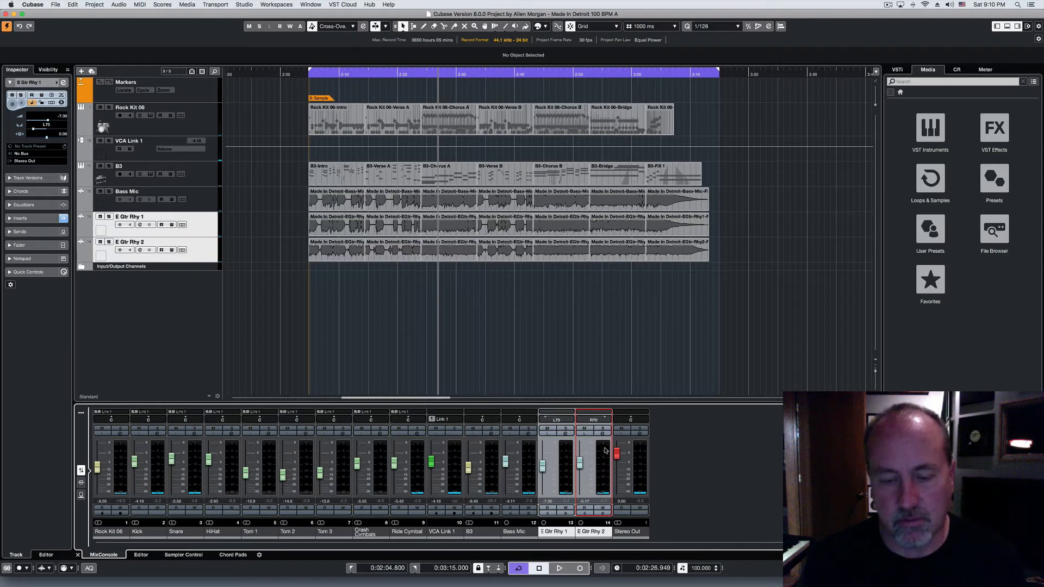
right_click(605, 450)
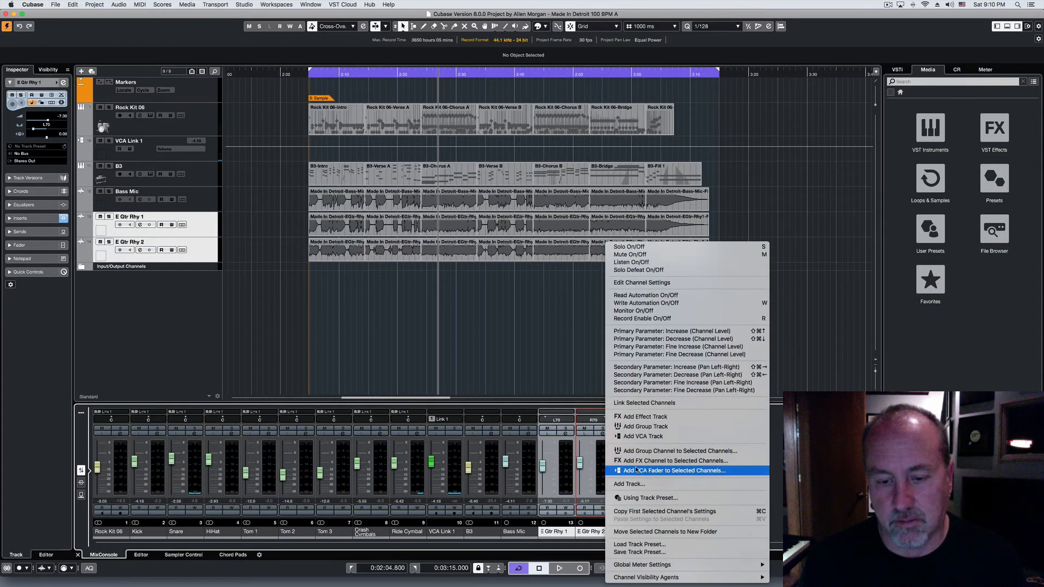
left_click(705, 471)
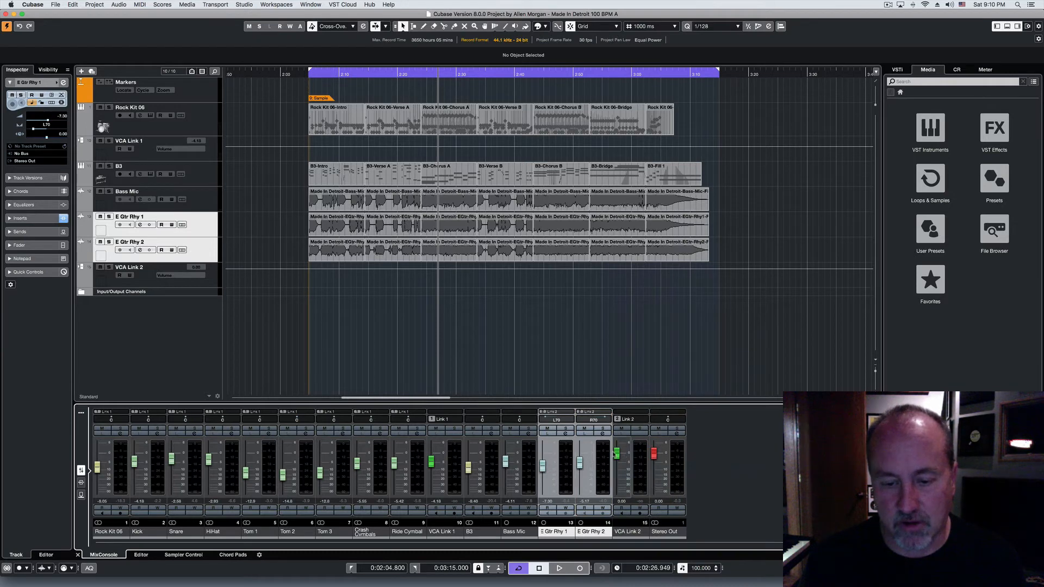
Step: Solo the guitar VCA during playback, raise its fader to bring up both rhythm guitars, and turn the solo off
left_click_drag(618, 457, 543, 465)
key("space")
left_click(640, 429)
left_click(543, 464)
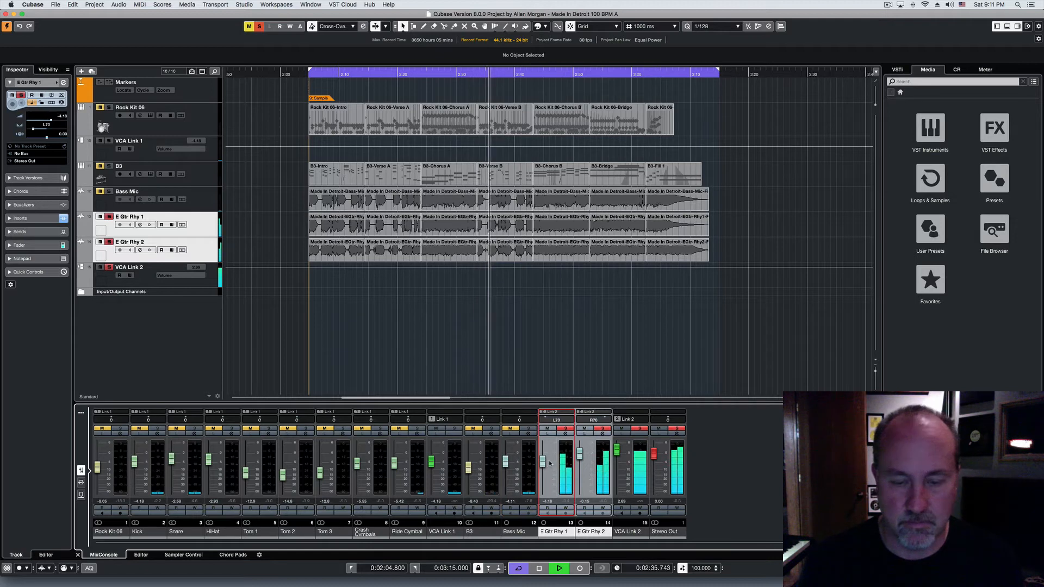
mouse_move(618, 451)
left_mouse_down()
mouse_move(617, 483)
mouse_move(621, 447)
left_mouse_up()
left_click(640, 431)
left_click(640, 430)
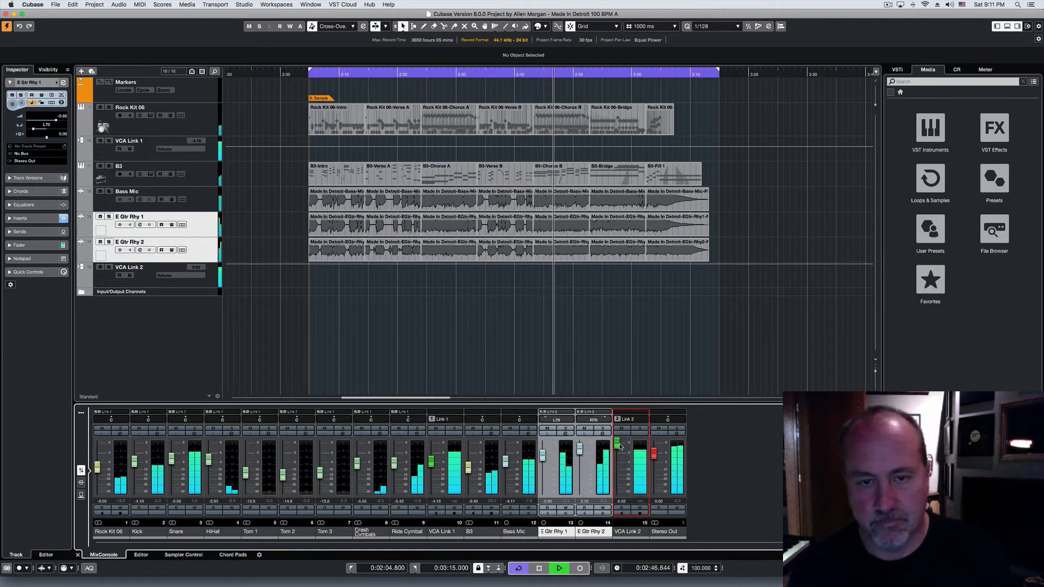
key("space")
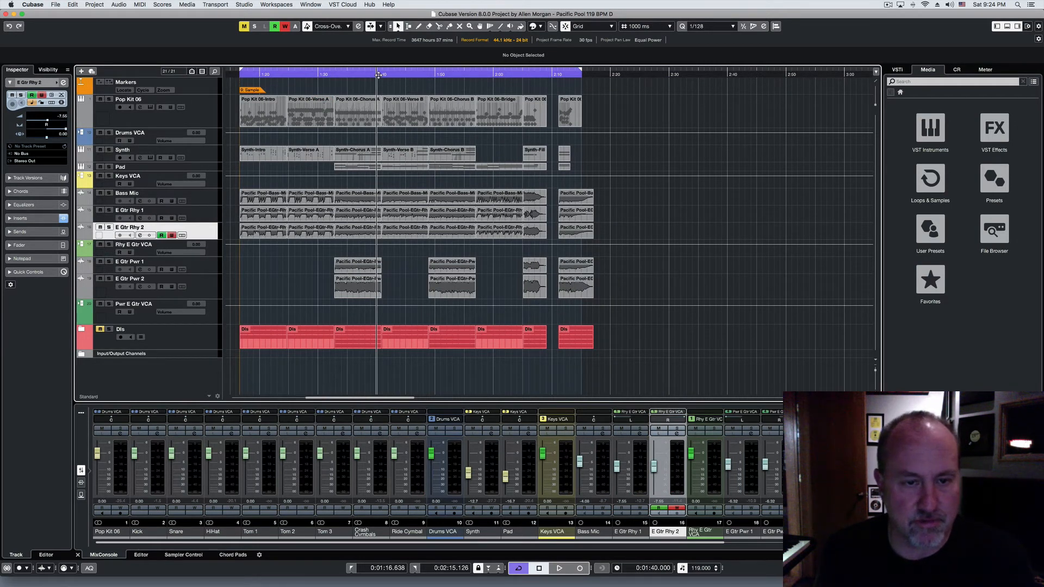
Step: Place the playhead at 0:01:41, turn off automation read and write on E Gtr Rhy 2, and enable both on E Gtr Rhy 1
left_click(383, 75)
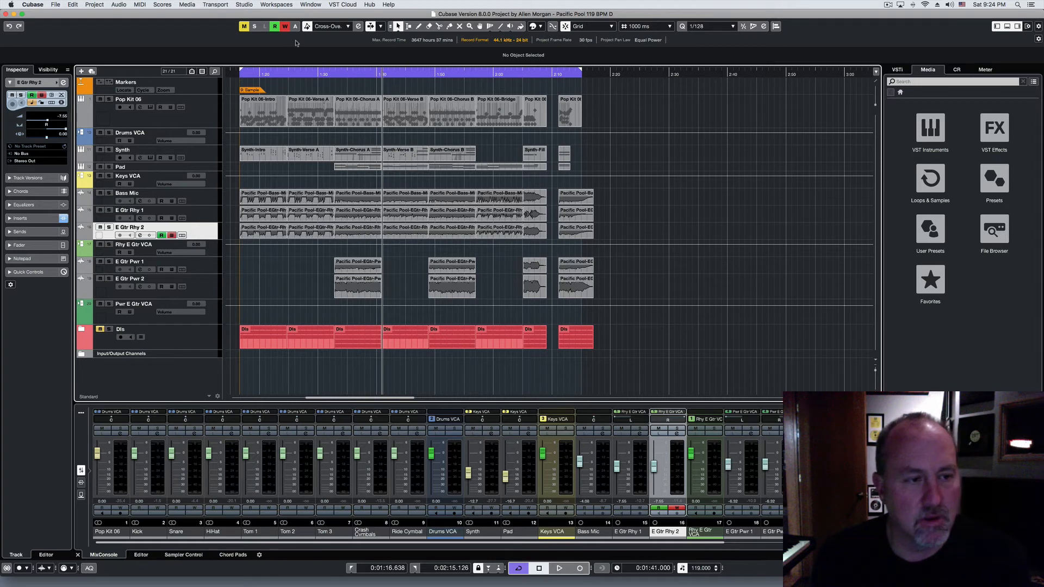
left_click(202, 216)
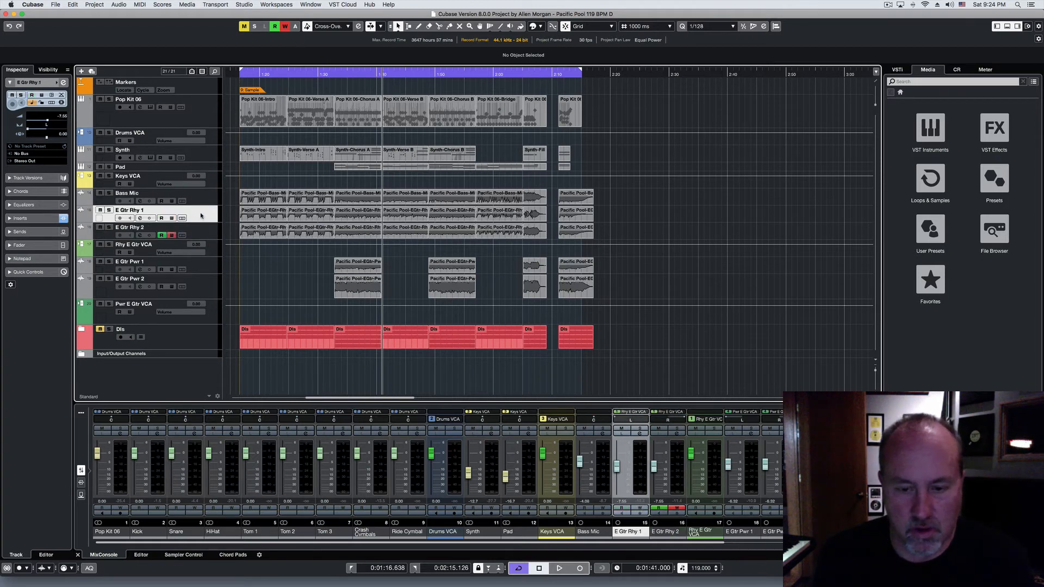
left_click(169, 236)
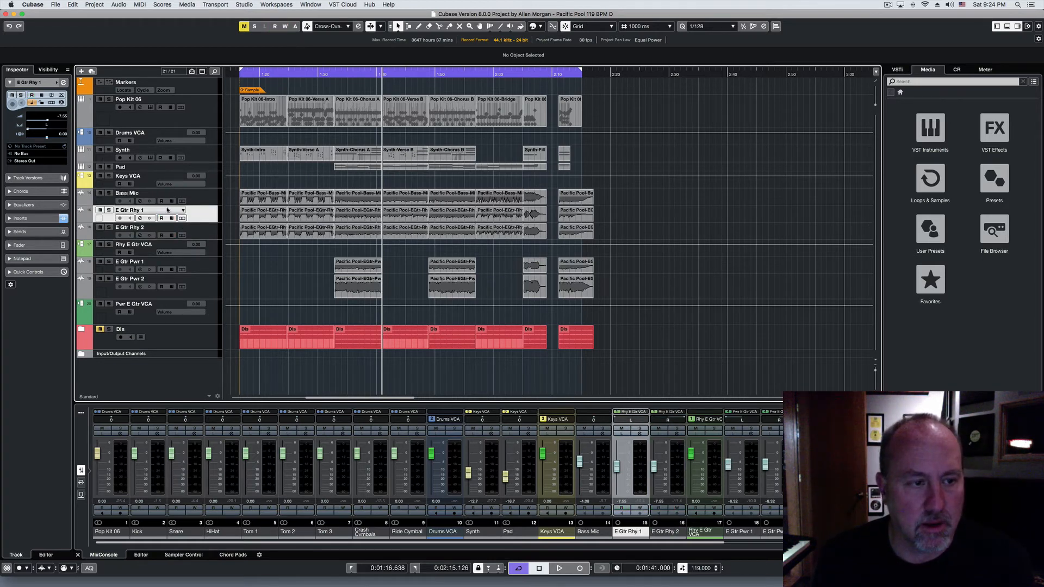
left_click(172, 218)
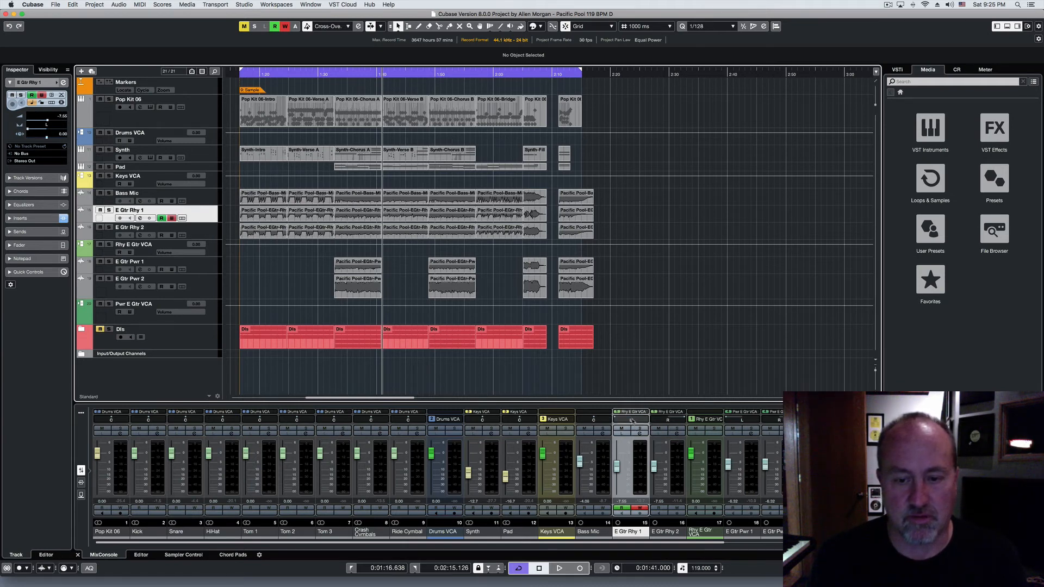
Step: Write pan automation on E Gtr Rhy 1 by moving its panner back and forth during playback from 0:01:41
mouse_move(630, 421)
left_mouse_down()
mouse_move(656, 421)
mouse_move(610, 422)
left_mouse_up()
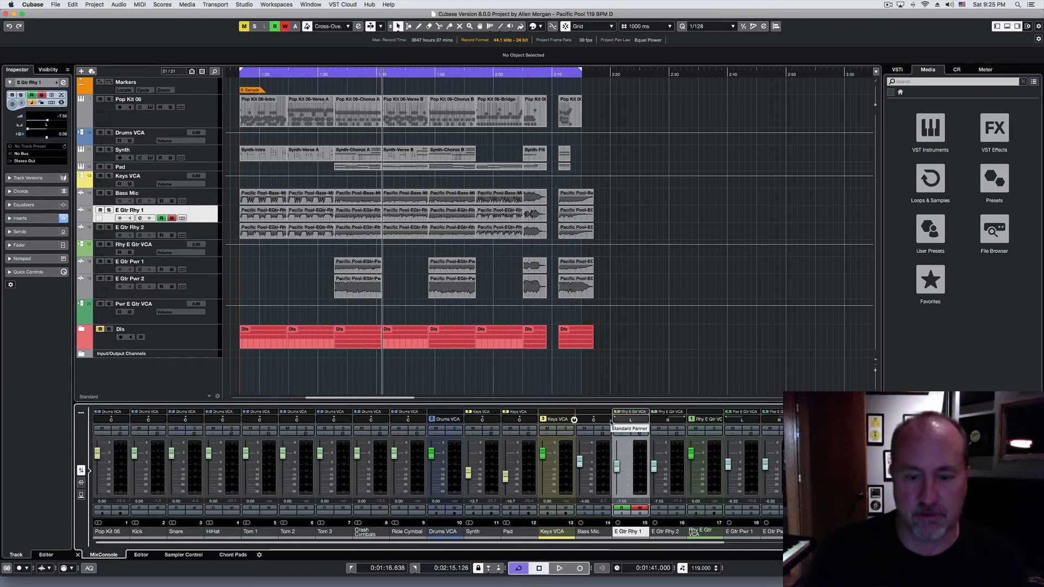
key("space")
mouse_move(613, 422)
left_mouse_down()
mouse_move(649, 423)
mouse_move(612, 422)
mouse_move(649, 423)
mouse_move(621, 422)
left_mouse_up()
key("space")
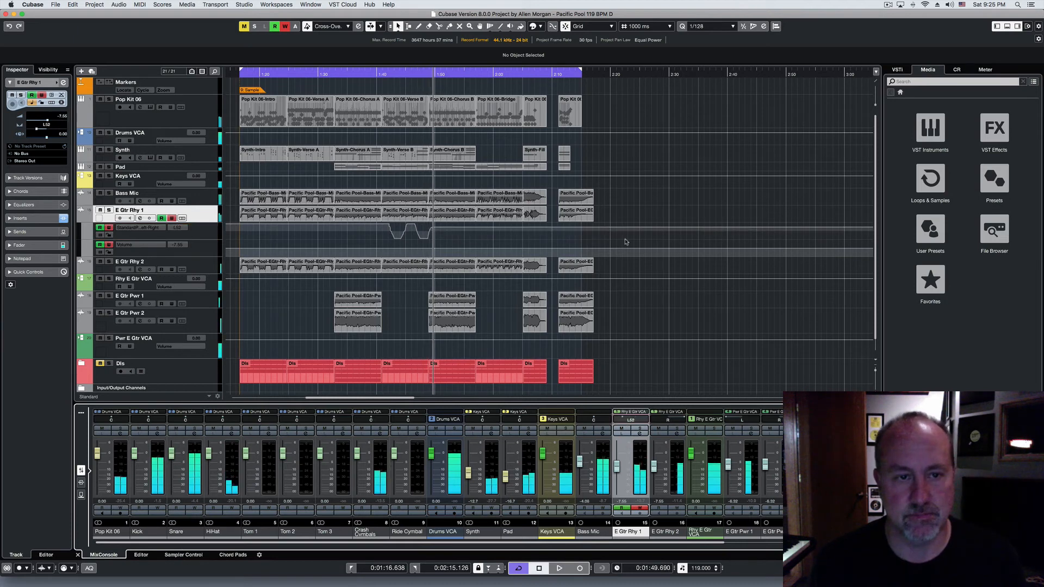
Step: Return to 0:01:41 and write volume automation on E Gtr Rhy 1 during playback, ending its fader at about -5.65 dB
left_click(380, 74)
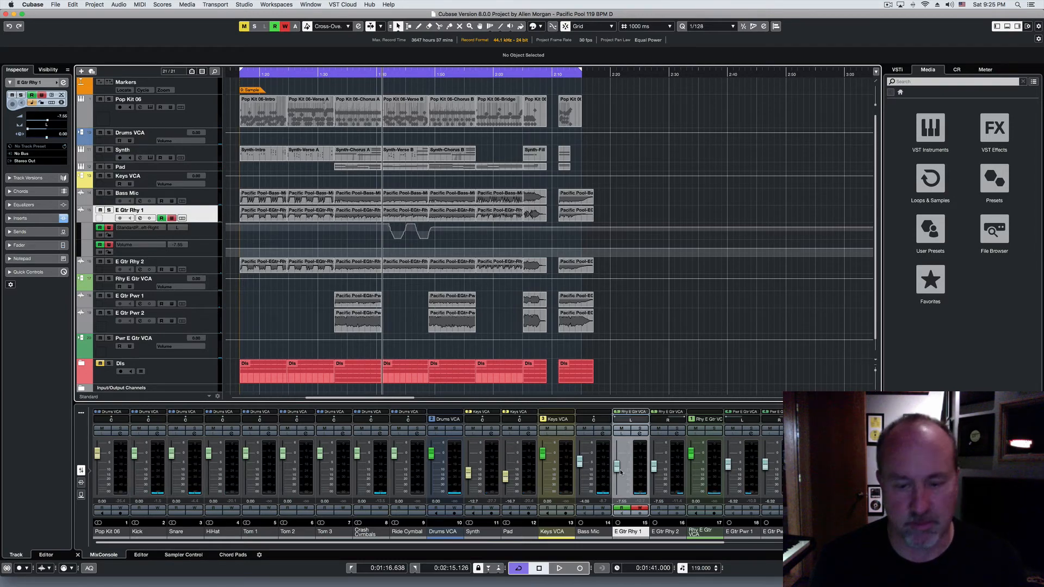
key("space")
mouse_move(620, 473)
left_mouse_down()
mouse_move(617, 461)
mouse_move(617, 484)
mouse_move(622, 437)
mouse_move(635, 470)
left_mouse_up()
key("space")
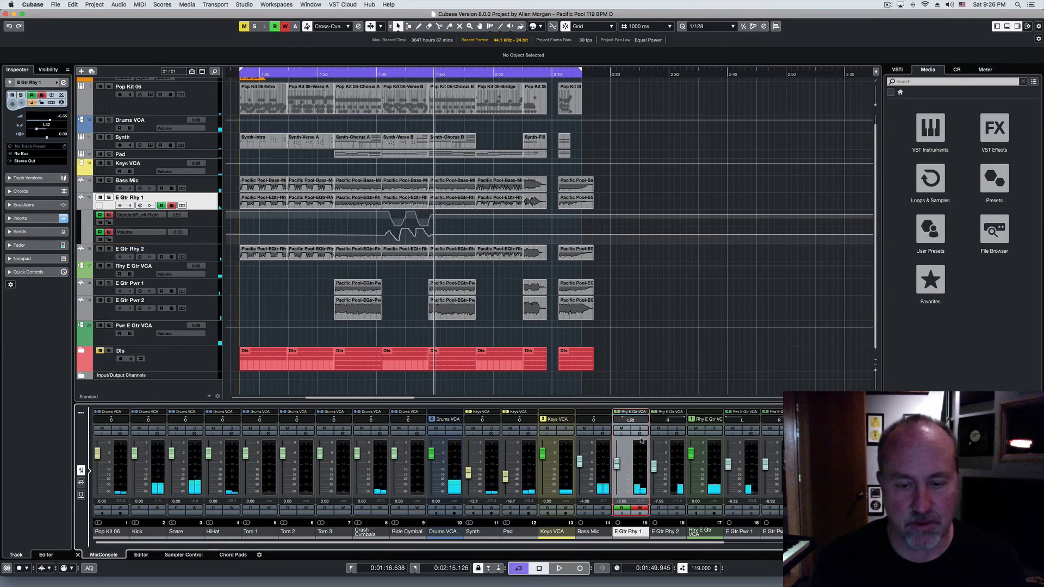
Step: Open the E Gtr Rhy 1 channel settings, show the equalizer and add a band 2 point at about 379 Hz
left_click(641, 435)
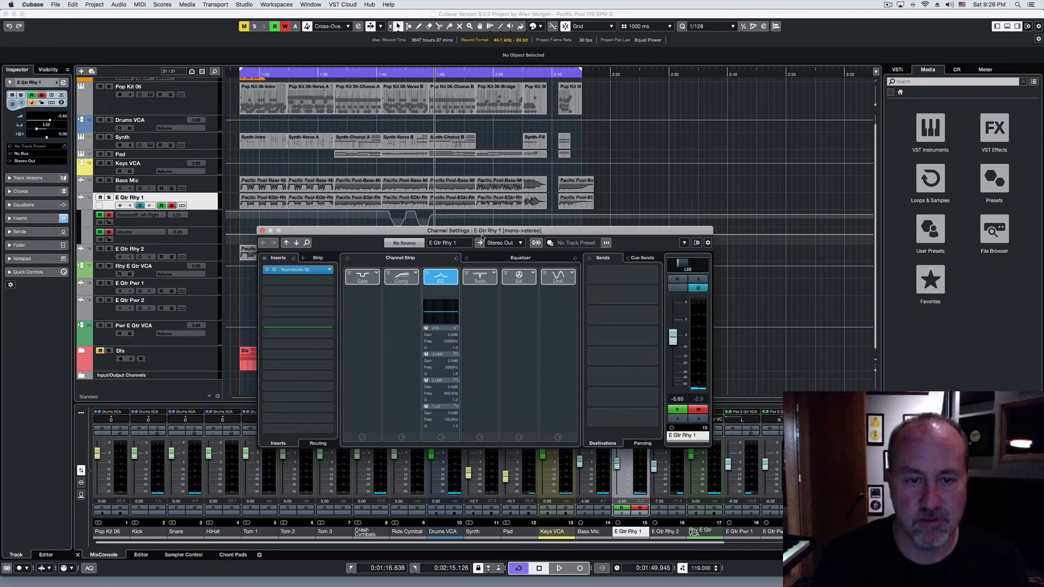
left_click_drag(479, 235, 725, 188)
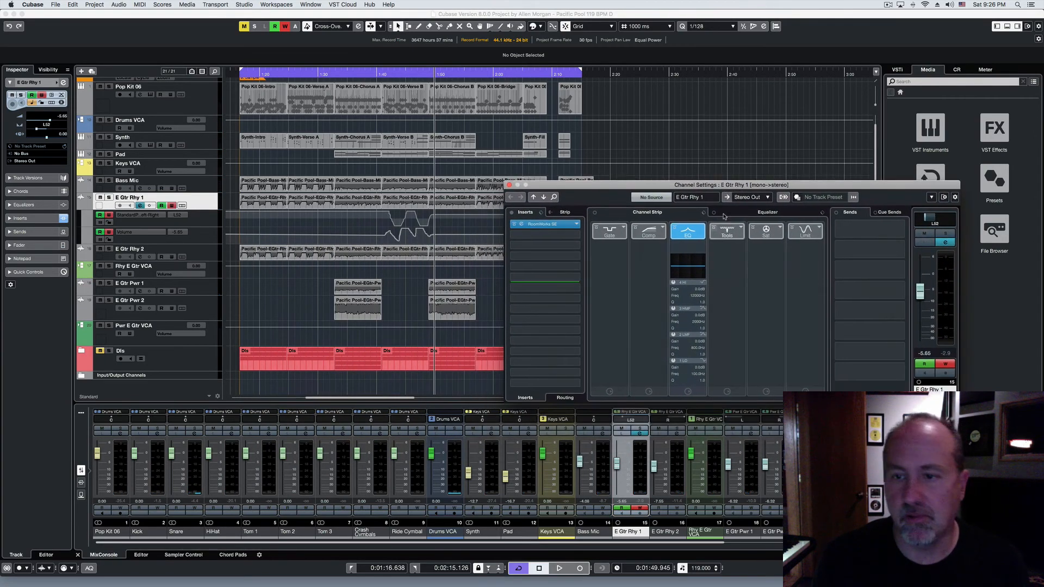
left_click(747, 210)
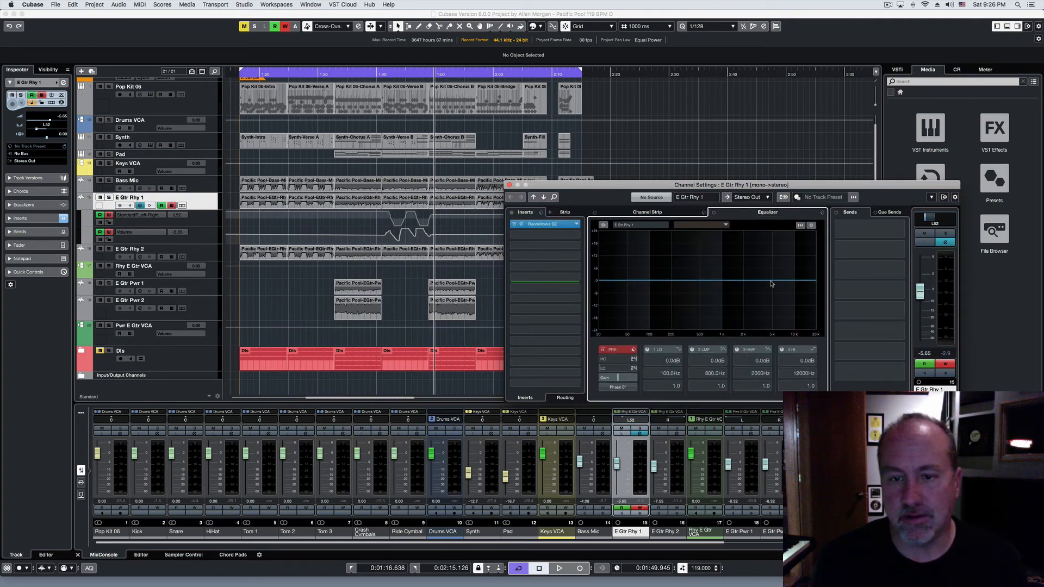
left_click(691, 281)
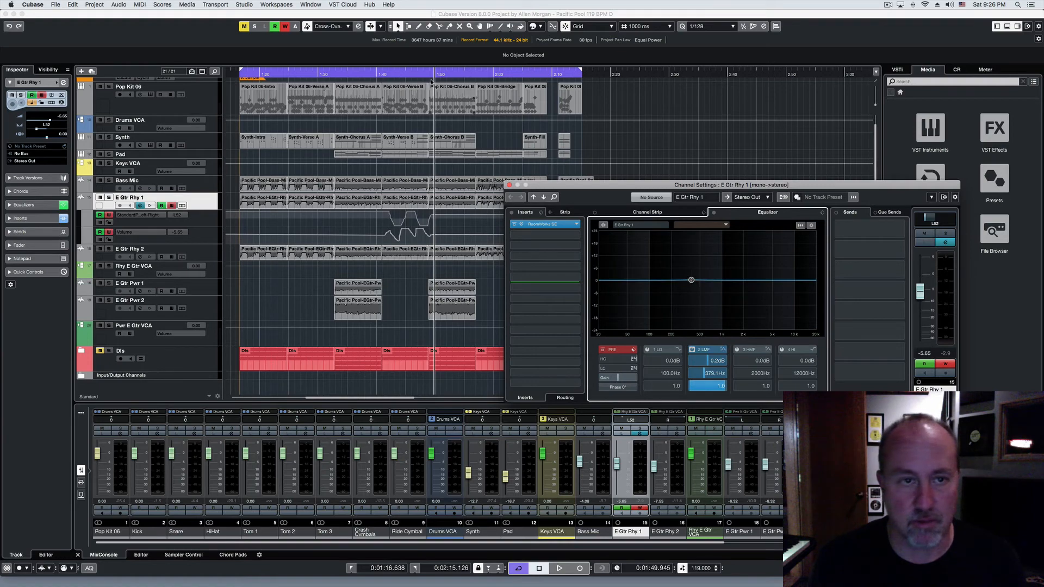
Step: Play from 0:01:40 and write EQ automation by sweeping the E Gtr Rhy 1 band 2 point to about 10 dB at 4.4 kHz, then close the settings
left_click(380, 73)
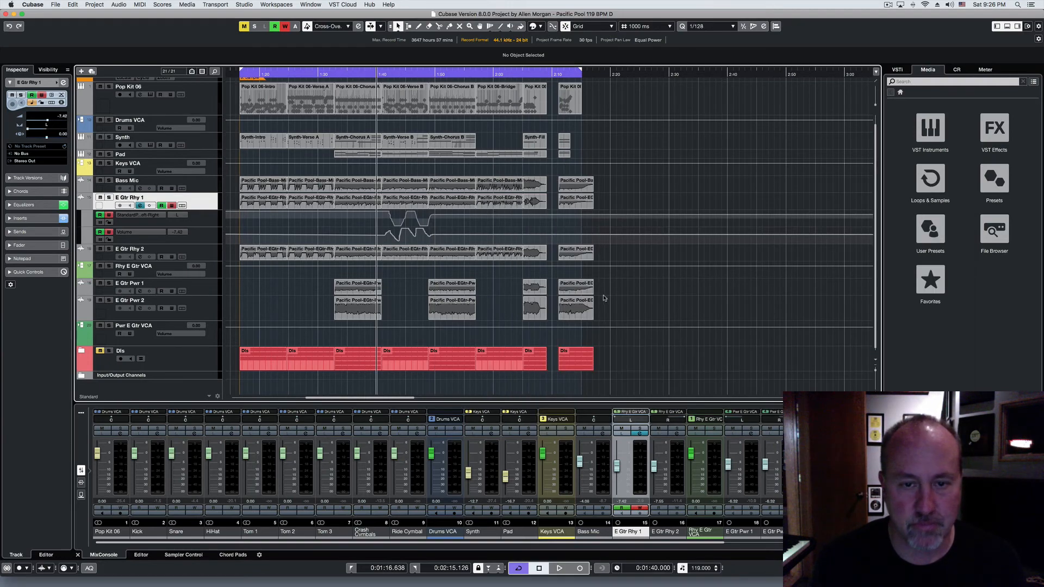
left_click(639, 433)
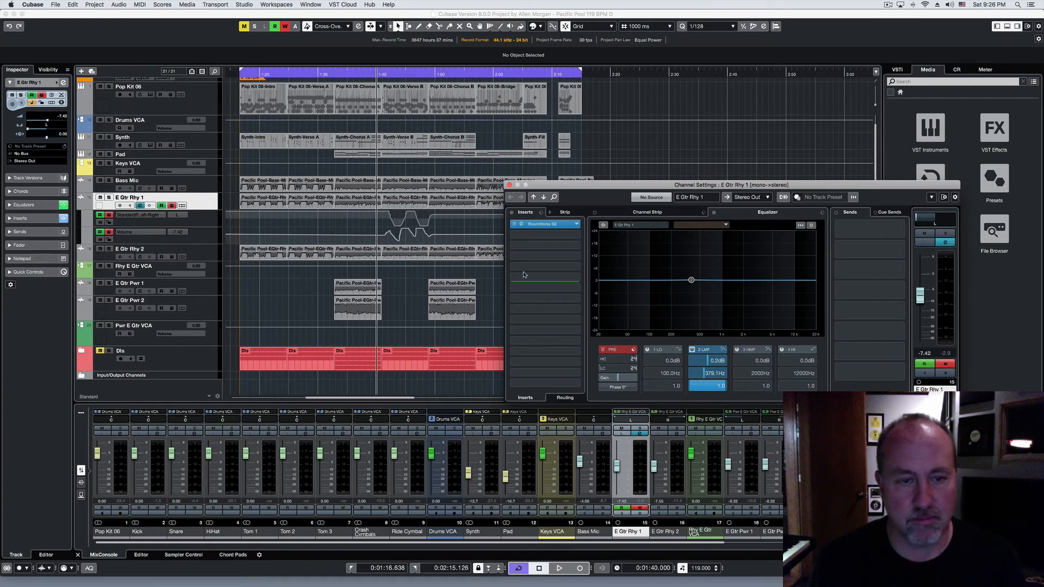
left_click(692, 281)
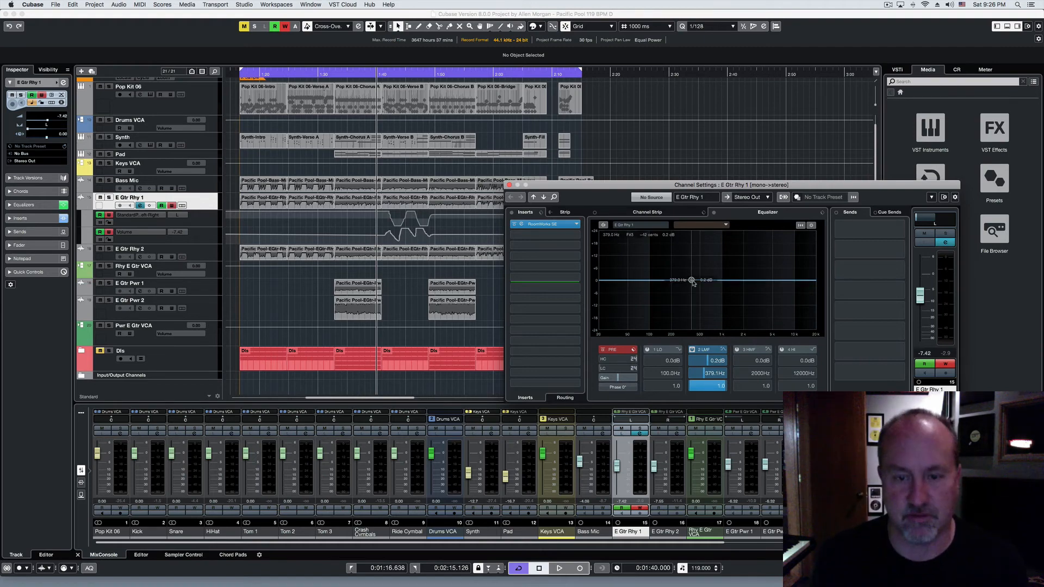
key("space")
mouse_move(694, 283)
left_mouse_down()
mouse_move(707, 271)
mouse_move(714, 307)
mouse_move(742, 264)
mouse_move(758, 261)
mouse_move(733, 286)
mouse_move(702, 239)
mouse_move(723, 293)
mouse_move(707, 270)
mouse_move(768, 260)
left_mouse_up()
scroll(338, 231, "up", 1)
key("space")
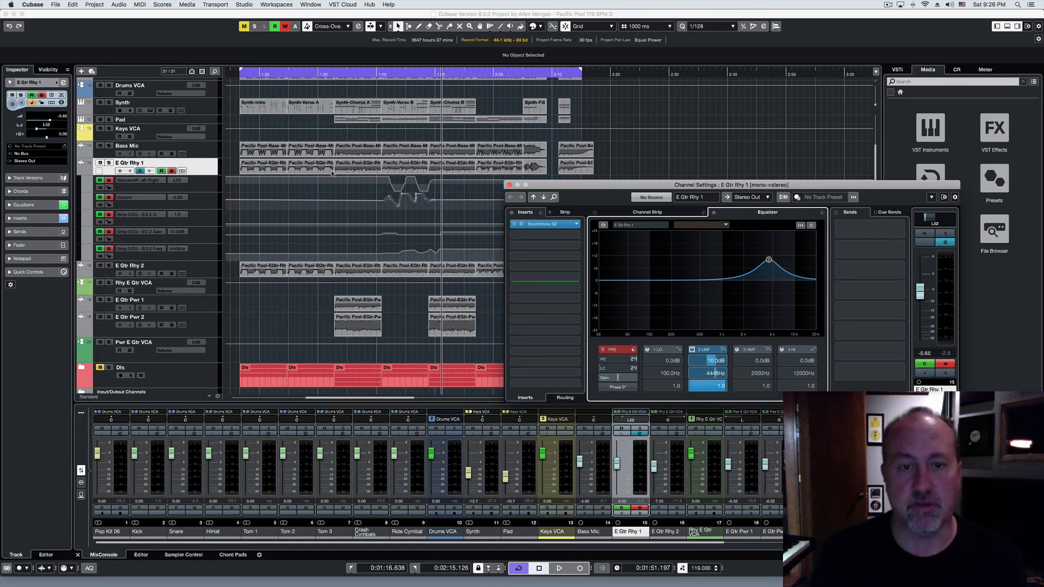
left_click(508, 186)
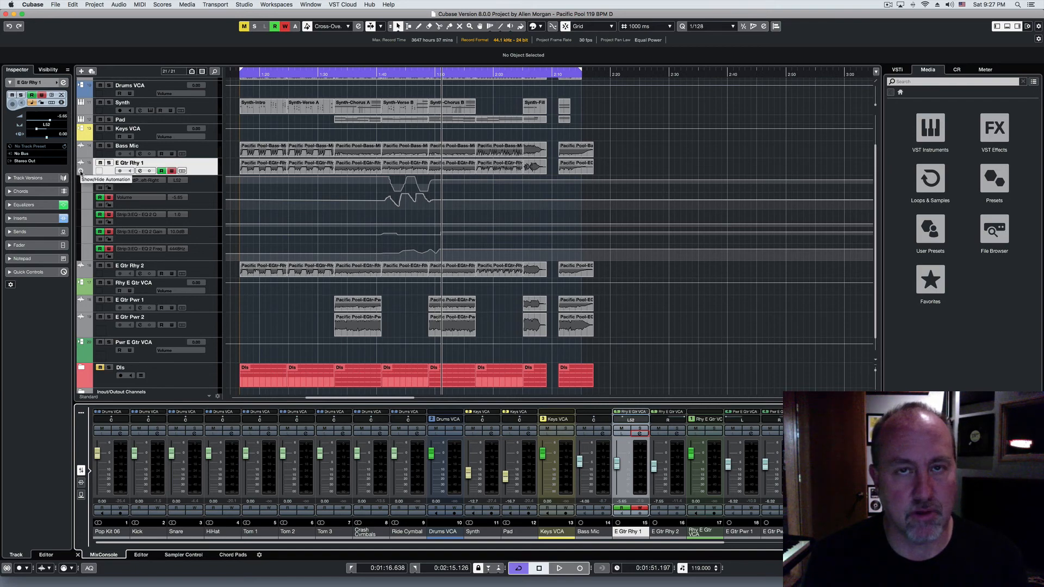
Step: Hide the automation lanes of E Gtr Rhy 1 and show them again
left_click(81, 172)
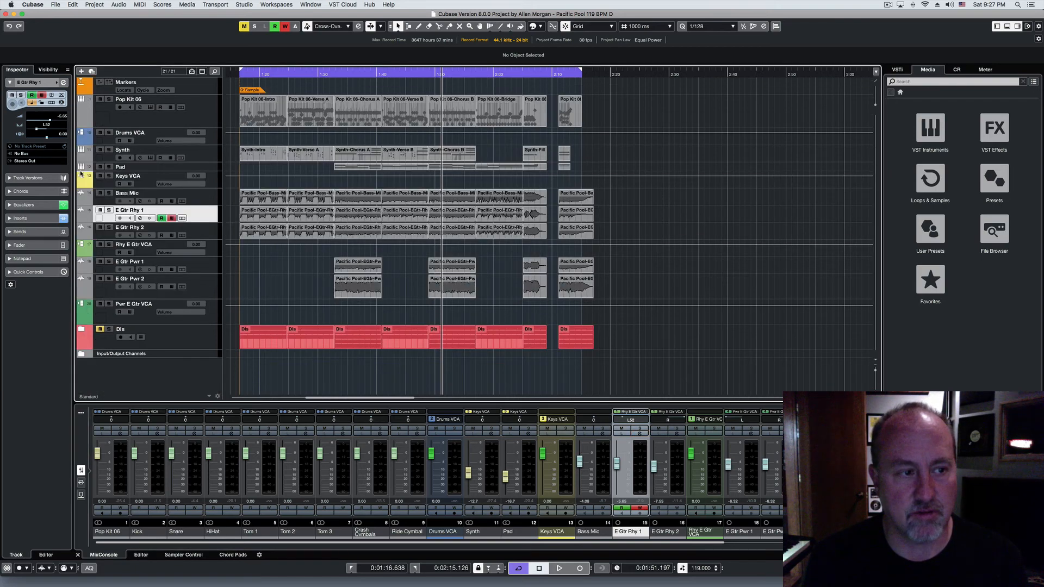
left_click(81, 218)
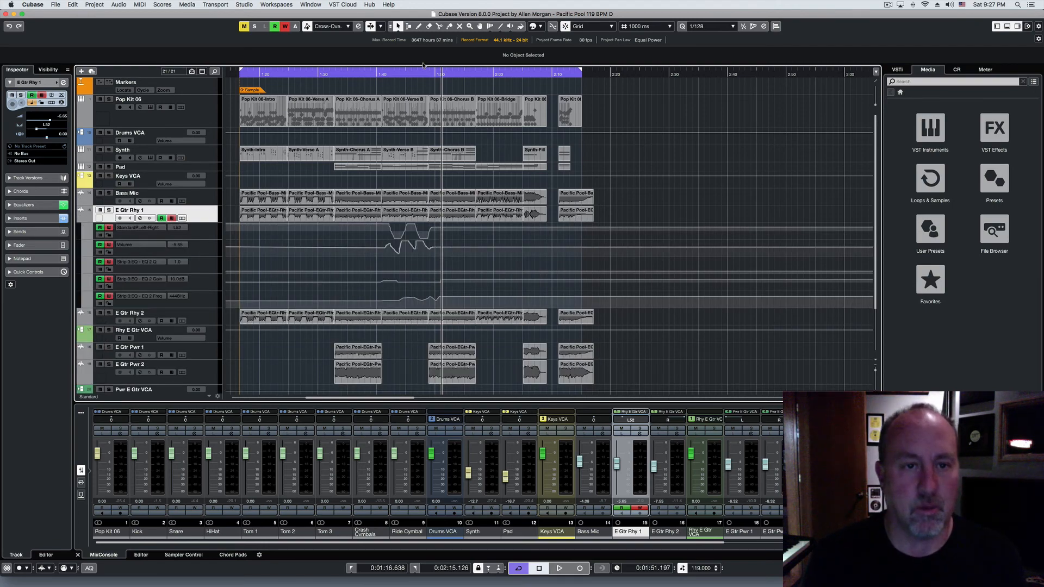
Step: Reshape the E Gtr Rhy 1 volume automation curve between about 1:44 and 1:45.5 by moving its points, creating a dip near 0:01:44.999
left_click_drag(410, 74, 412, 103)
scroll(411, 108, "left", 2)
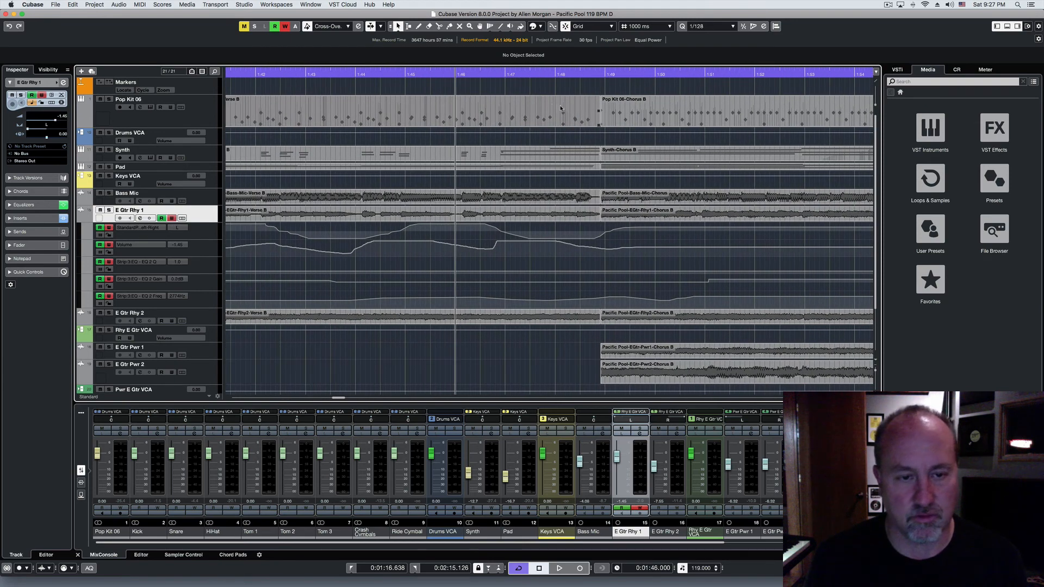
mouse_move(376, 245)
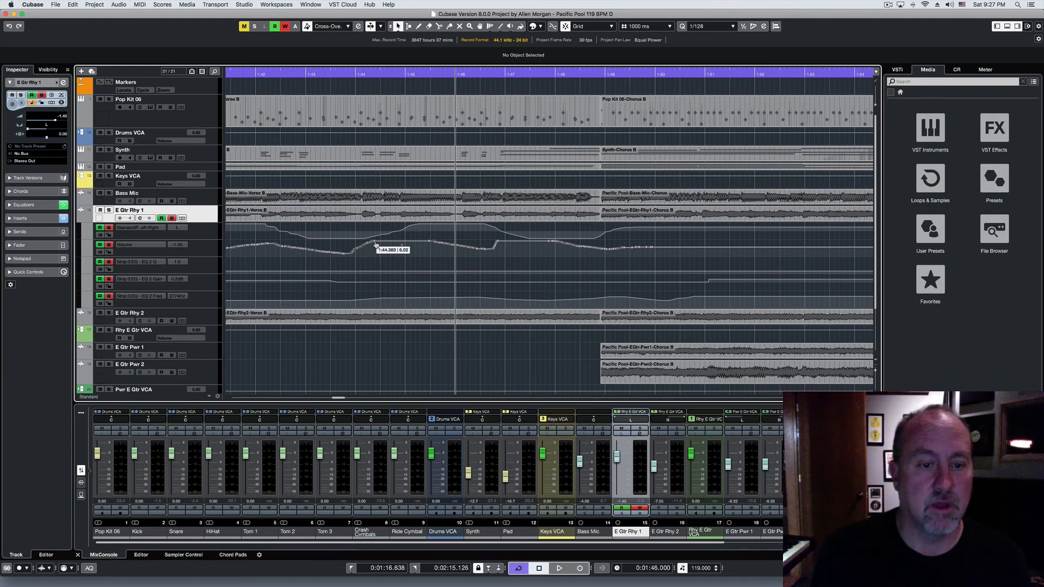
left_click(376, 245)
left_click(421, 252)
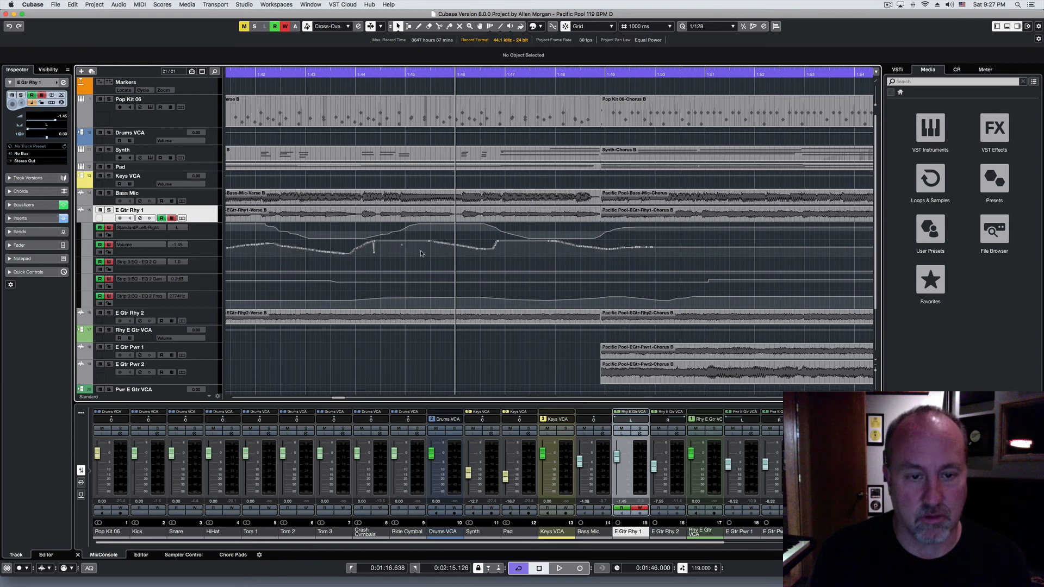
left_click_drag(512, 260, 422, 251)
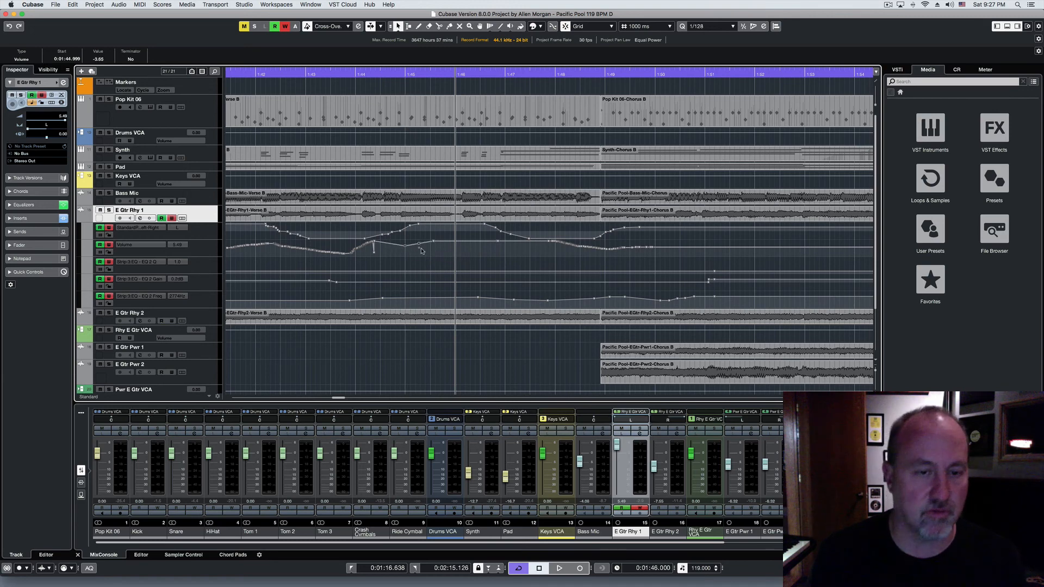